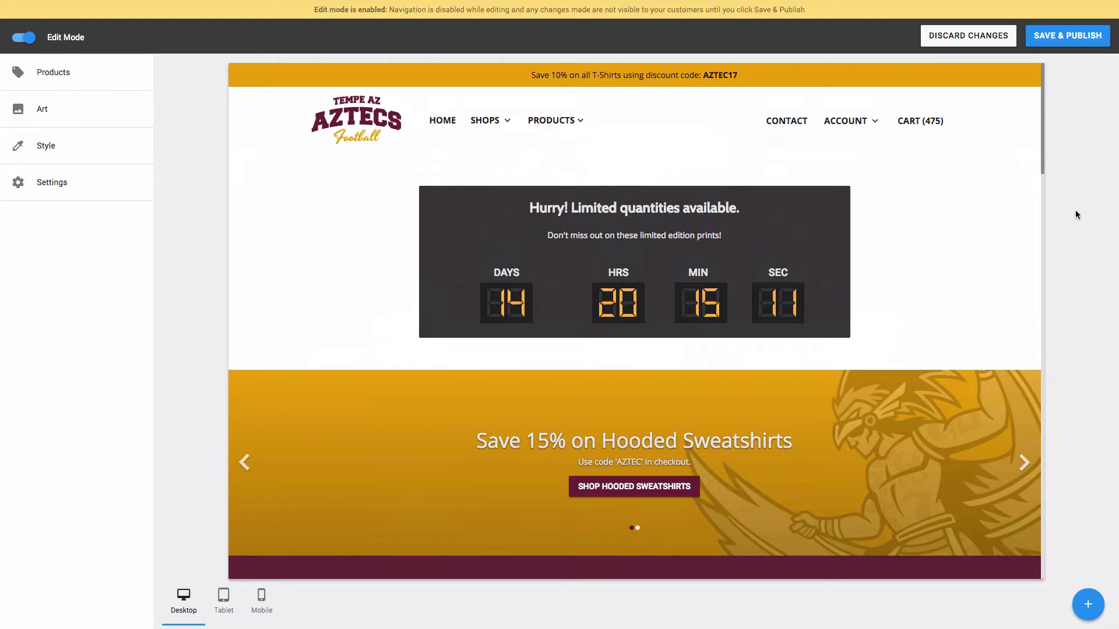
Step: Review the store homepage's components from the countdown block down to the footer
scroll(999, 331, "down", 1)
scroll(998, 336, "down", 15)
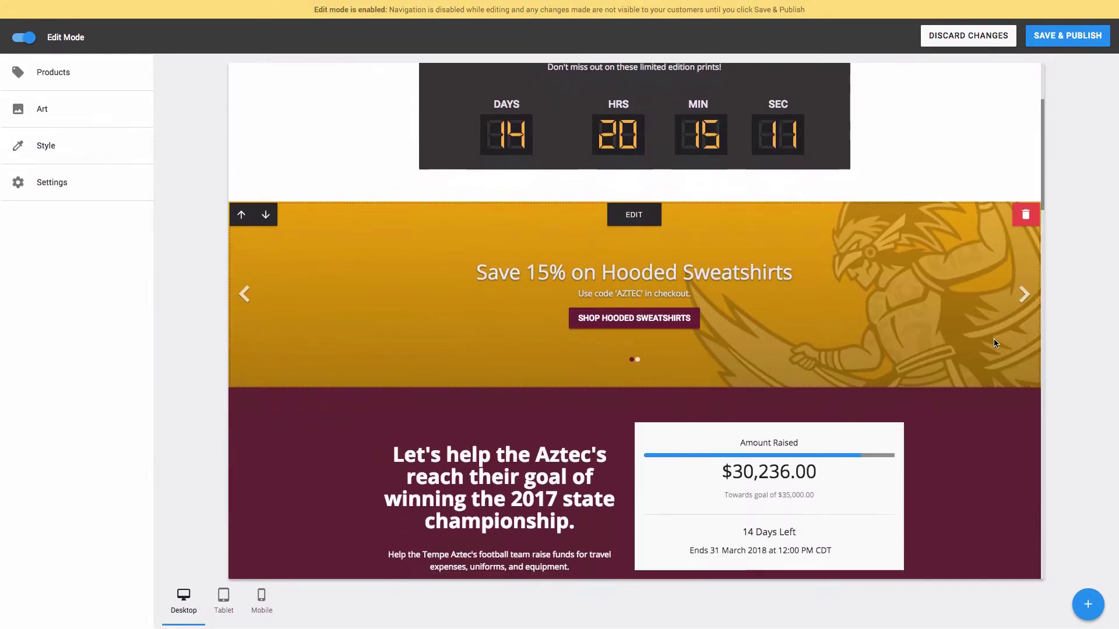
scroll(991, 344, "down", 15)
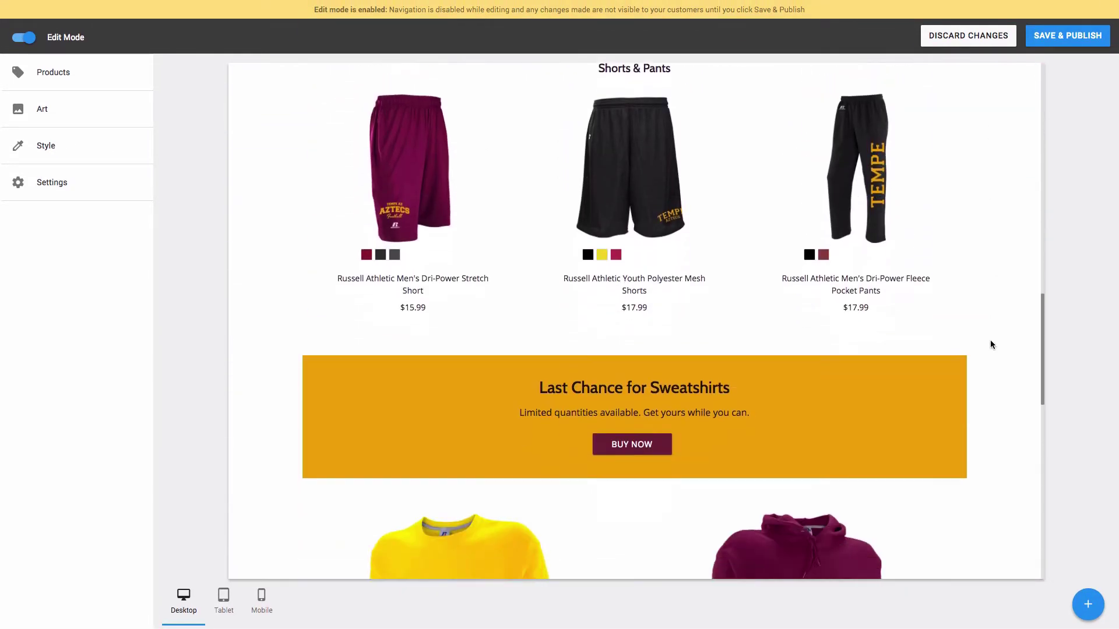
scroll(989, 340, "down", 3)
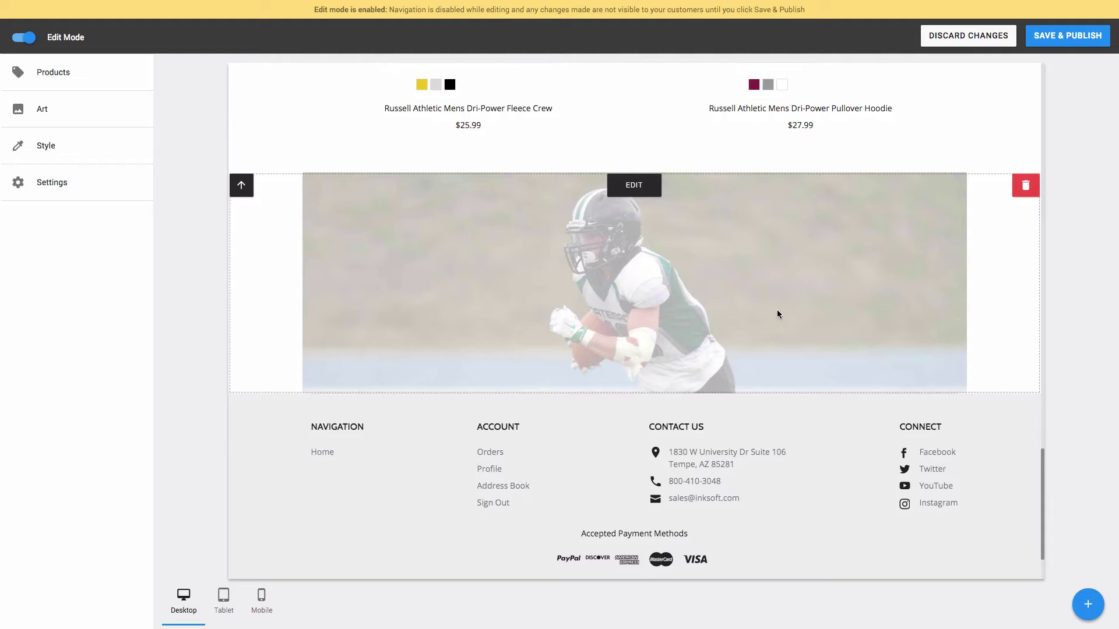
scroll(777, 313, "up", 8)
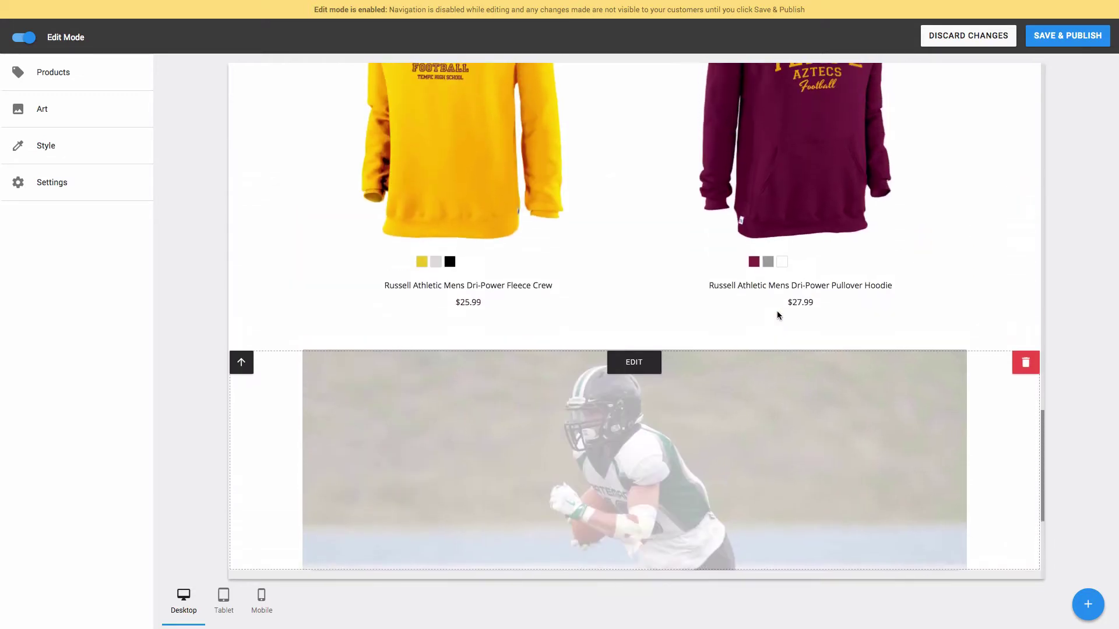
scroll(711, 315, "up", 13)
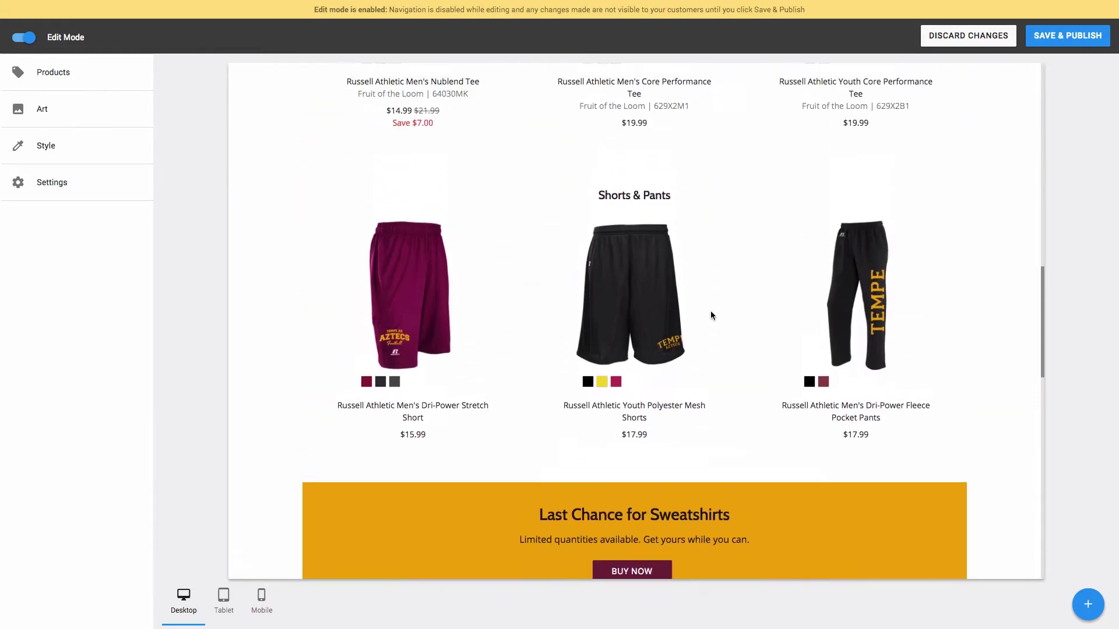
scroll(711, 315, "up", 5)
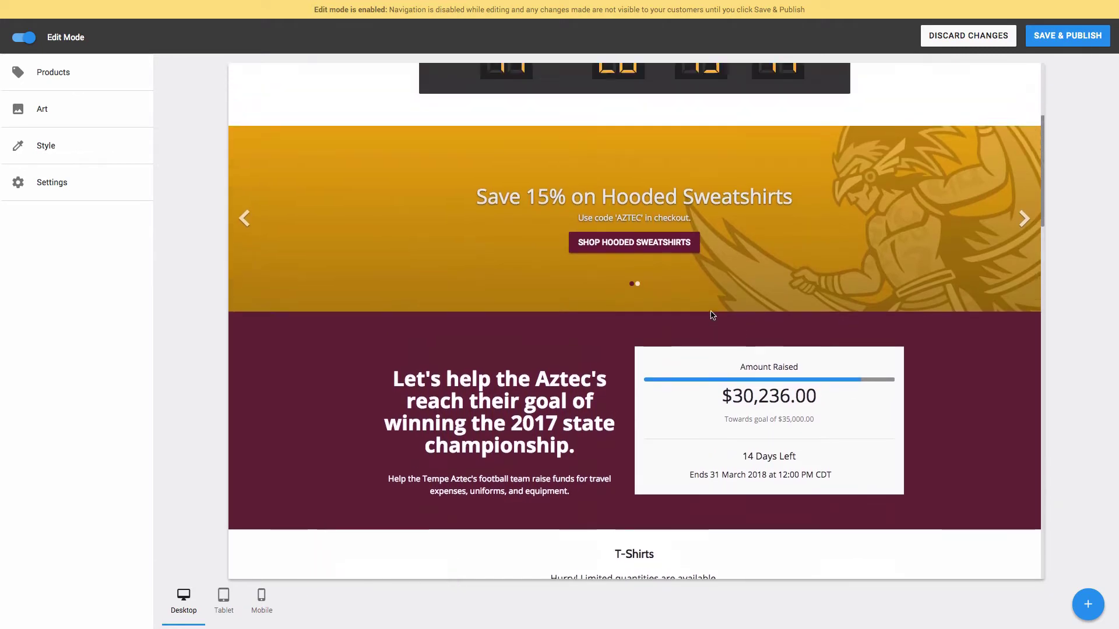
Step: Open the slideshow component for editing and examine the first slide's image, heading, button text and link settings
left_click(622, 175)
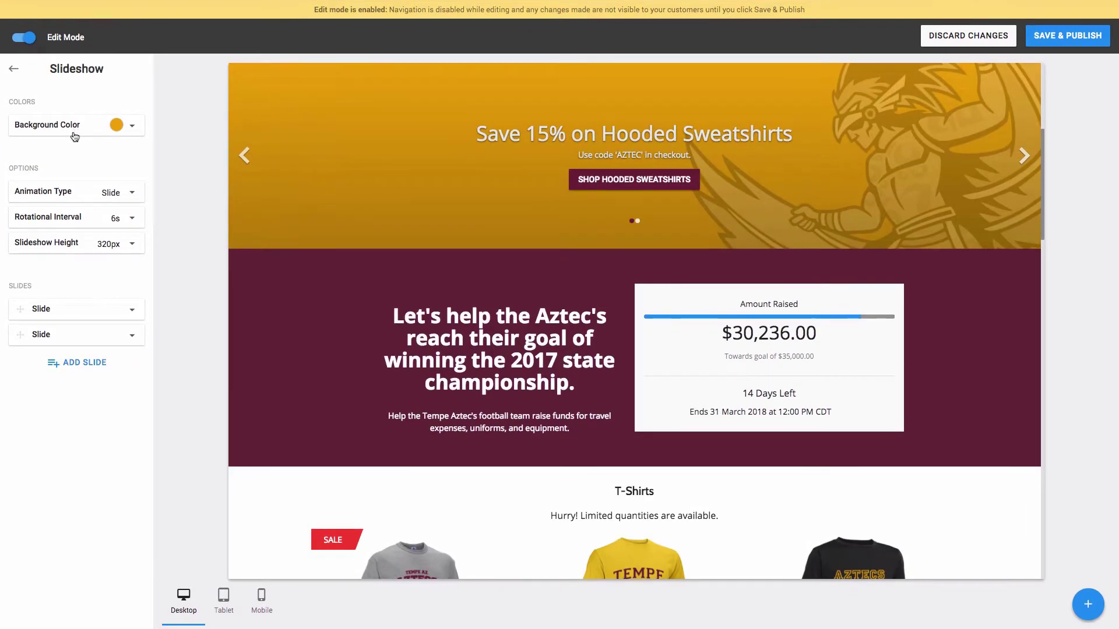
left_click(90, 315)
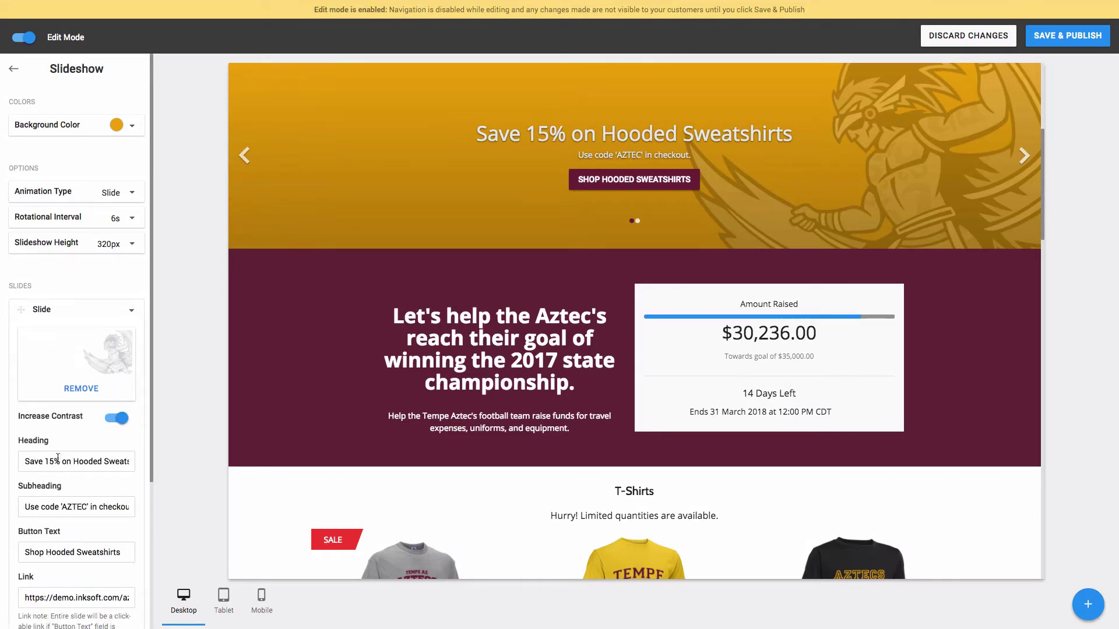
scroll(52, 461, "down", 1)
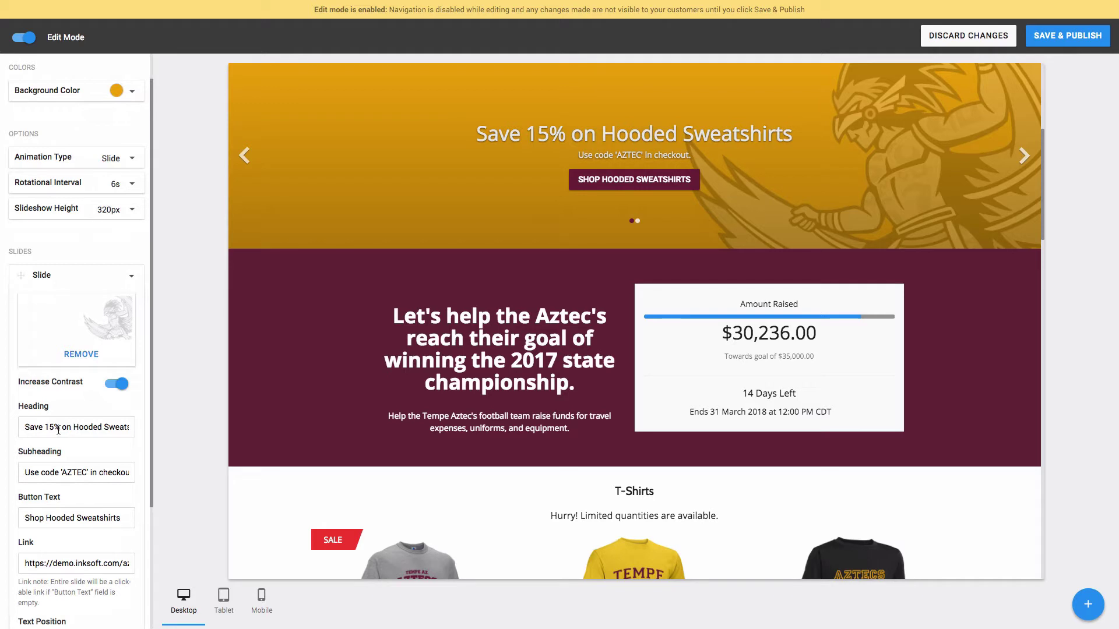
scroll(61, 454, "down", 1)
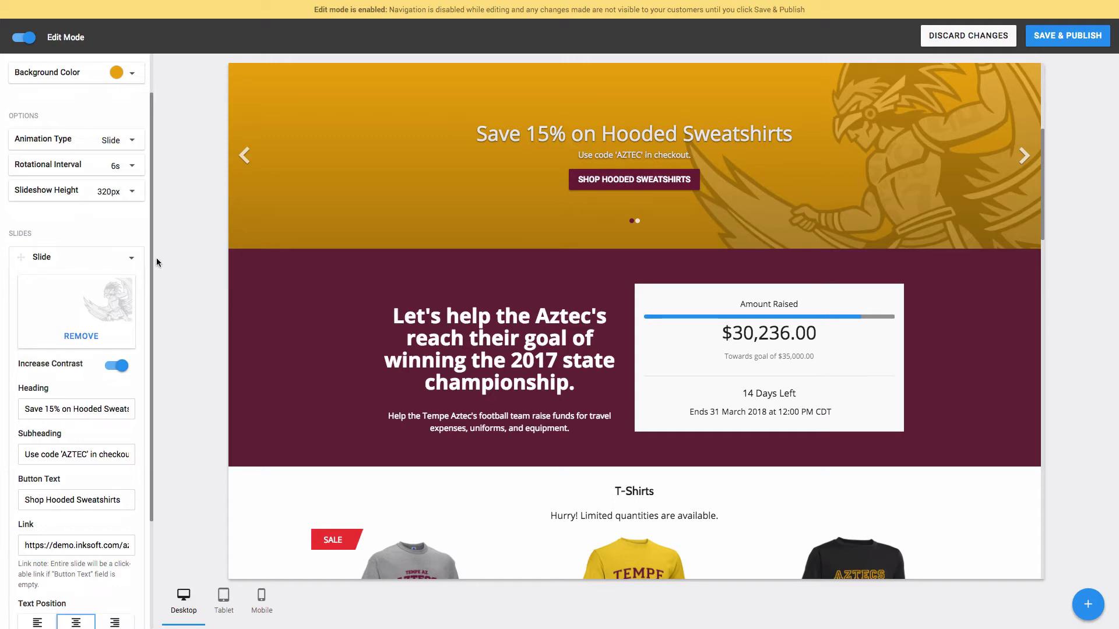
Step: Remove the football player hero banner above the page footer
scroll(399, 401, "down", 10)
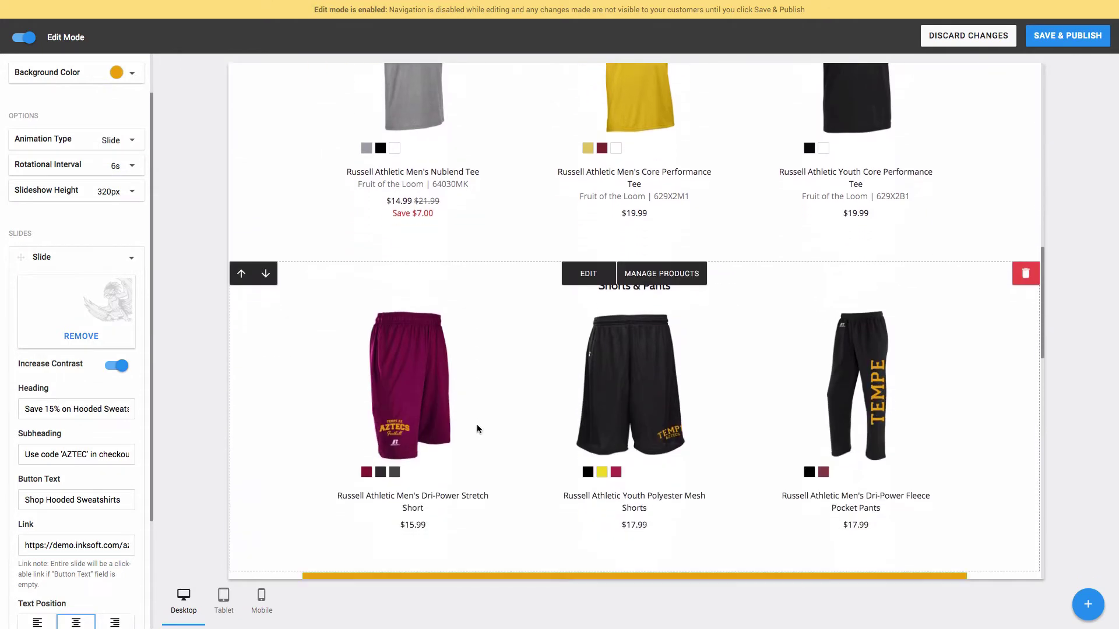
scroll(477, 428, "down", 15)
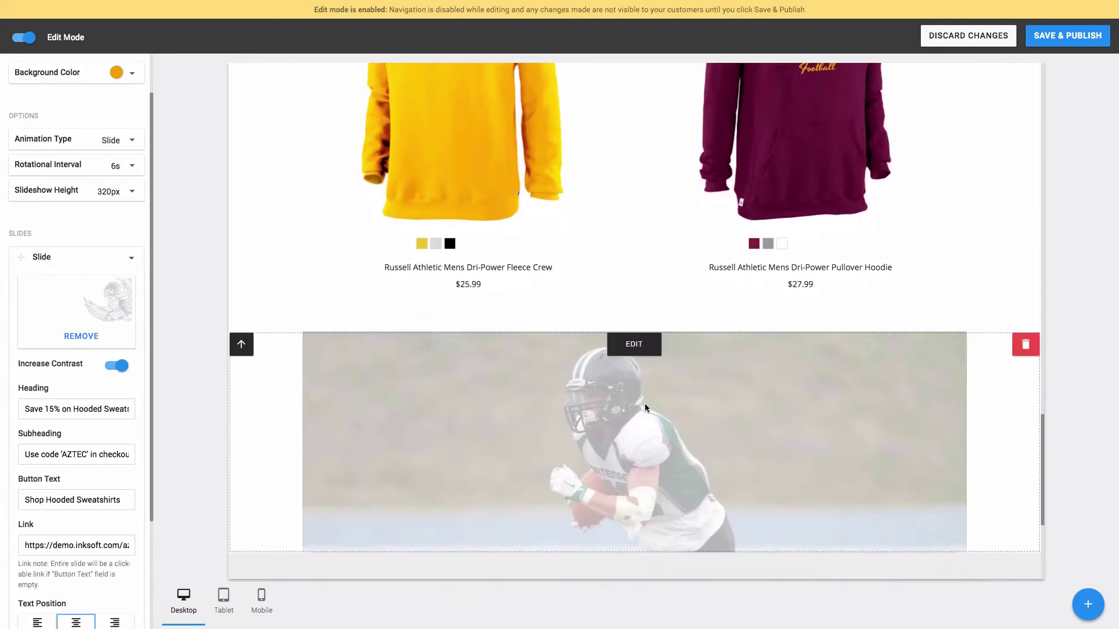
left_click(634, 344)
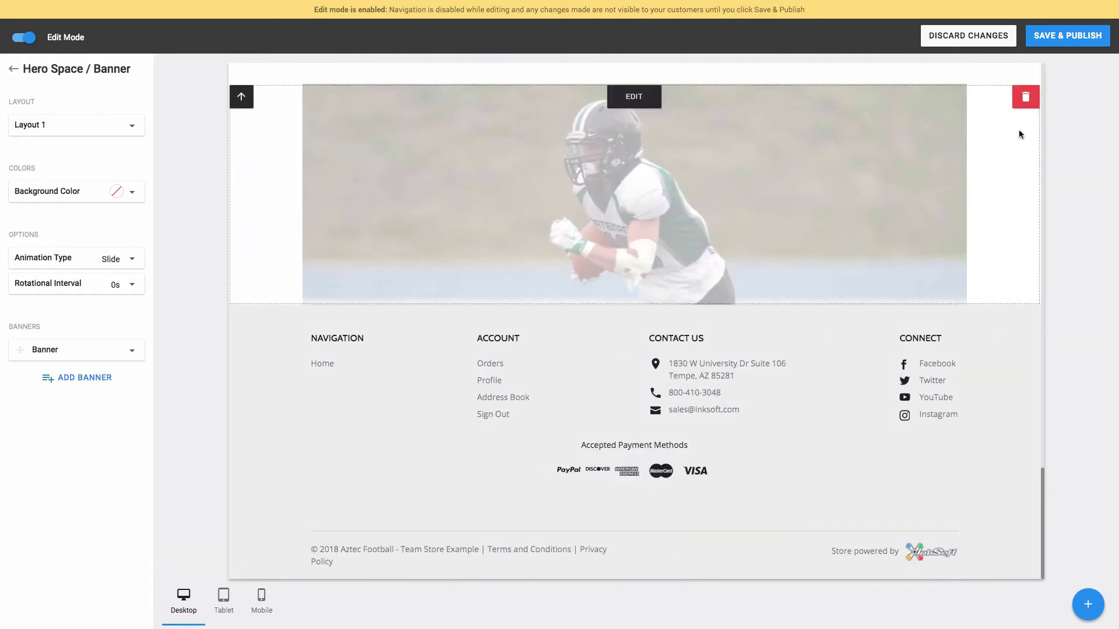
left_click(1024, 98)
left_click(624, 360)
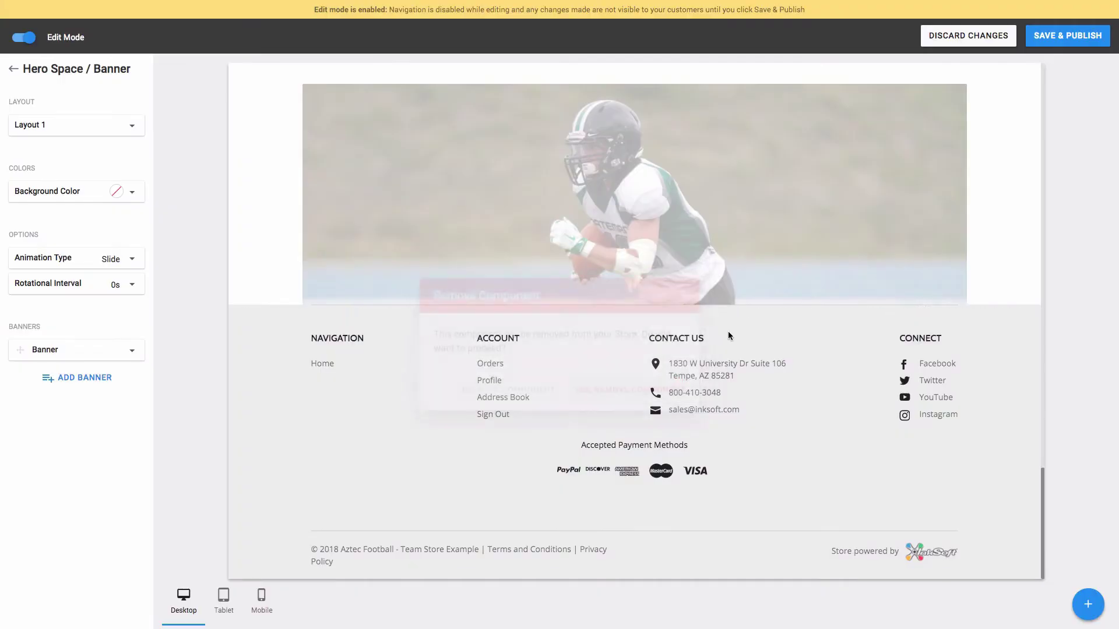
Step: Discard the store's unsaved changes
left_click(968, 35)
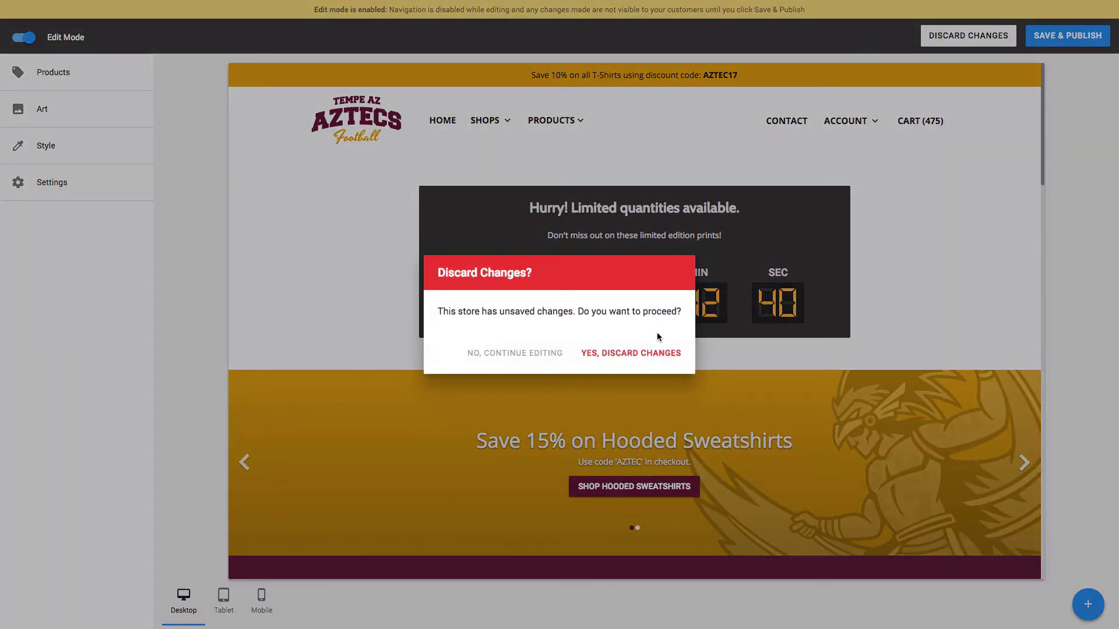
left_click(654, 353)
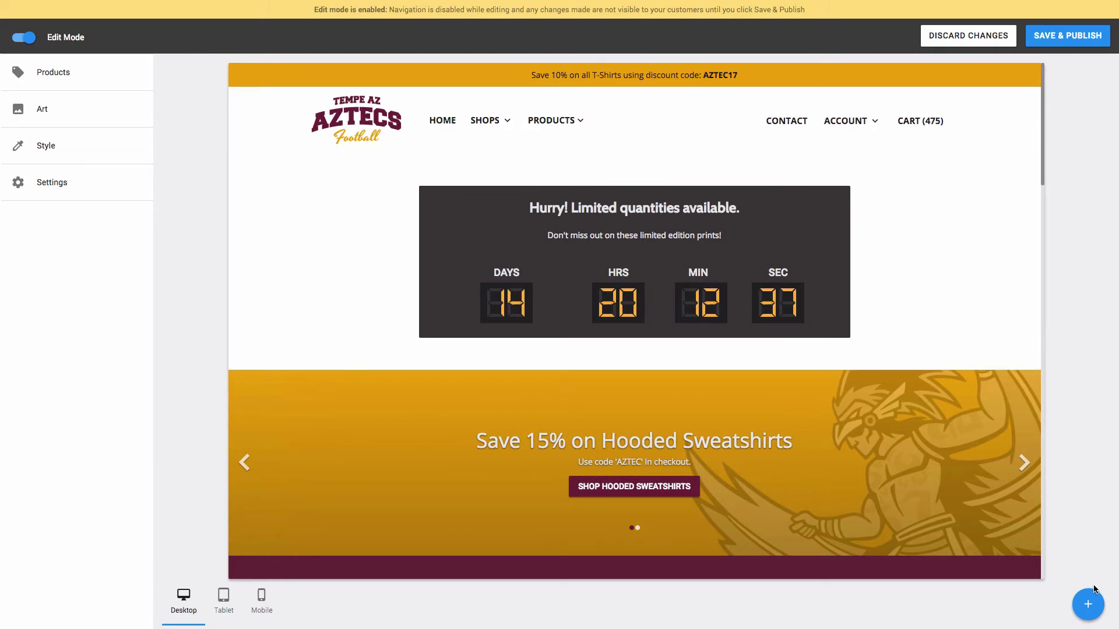
Step: Add a Hero Space / Banner component with Layout 1 to the homepage
left_click(1087, 605)
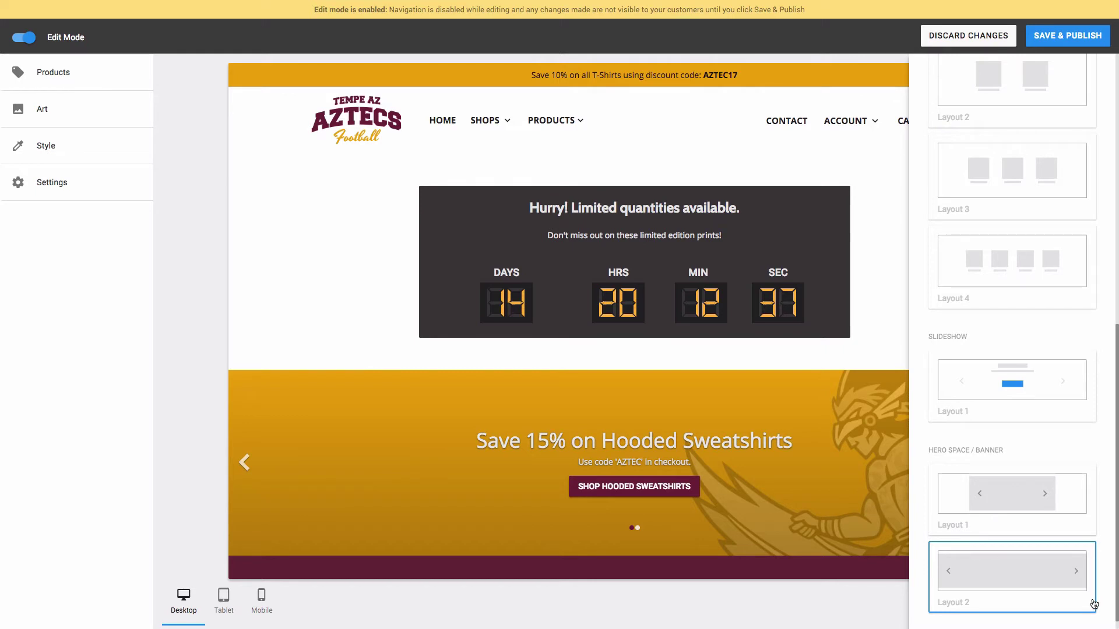
scroll(1033, 236, "up", 6)
scroll(1033, 236, "up", 3)
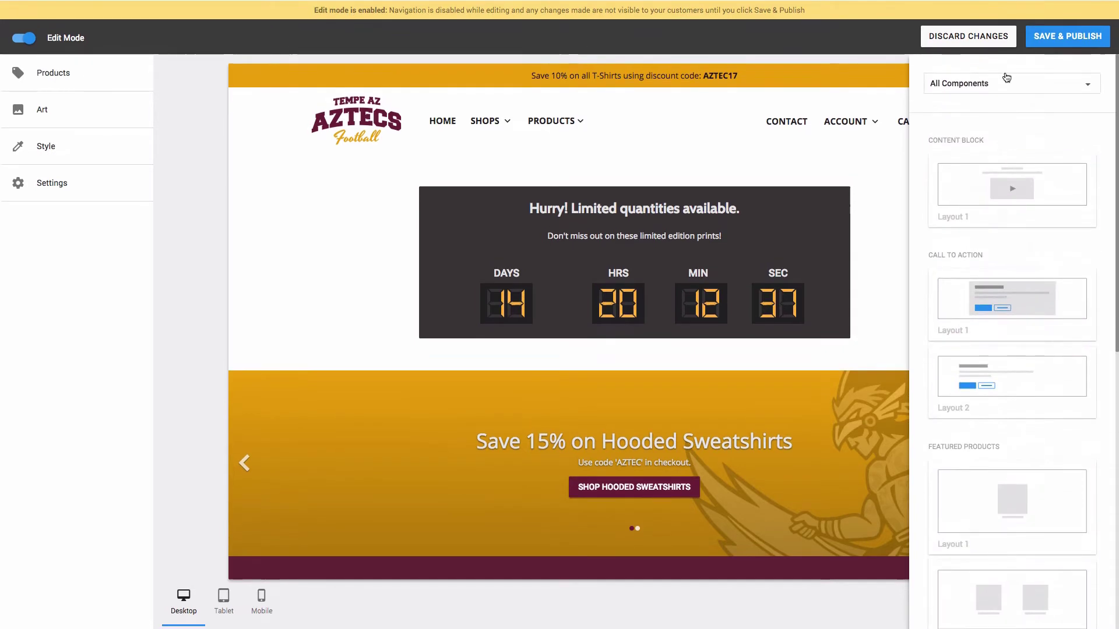
left_click(1005, 80)
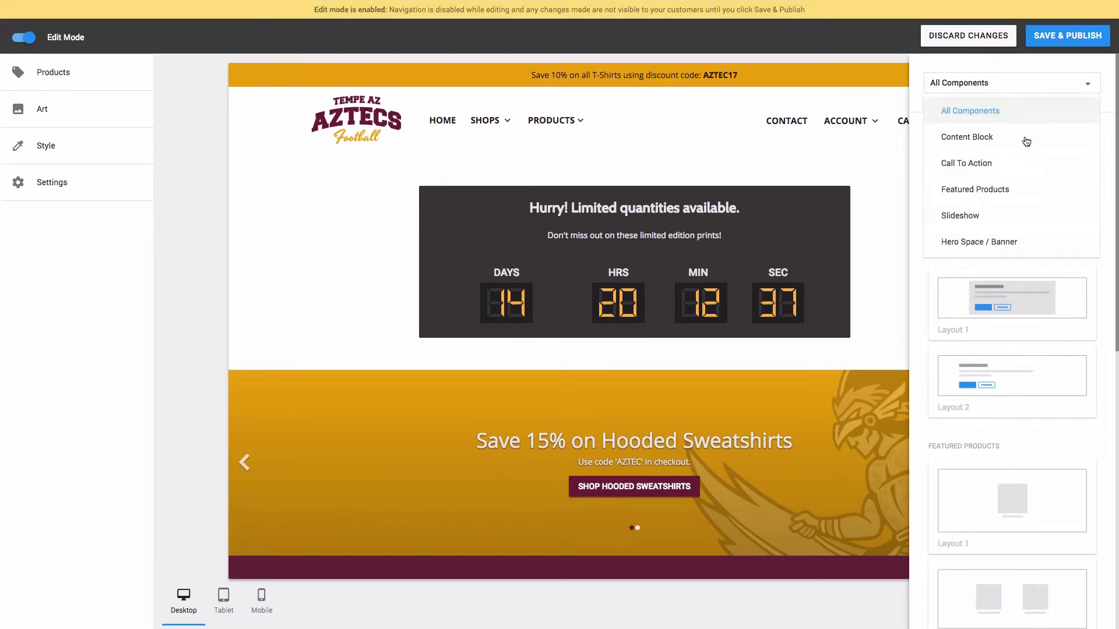
left_click(962, 244)
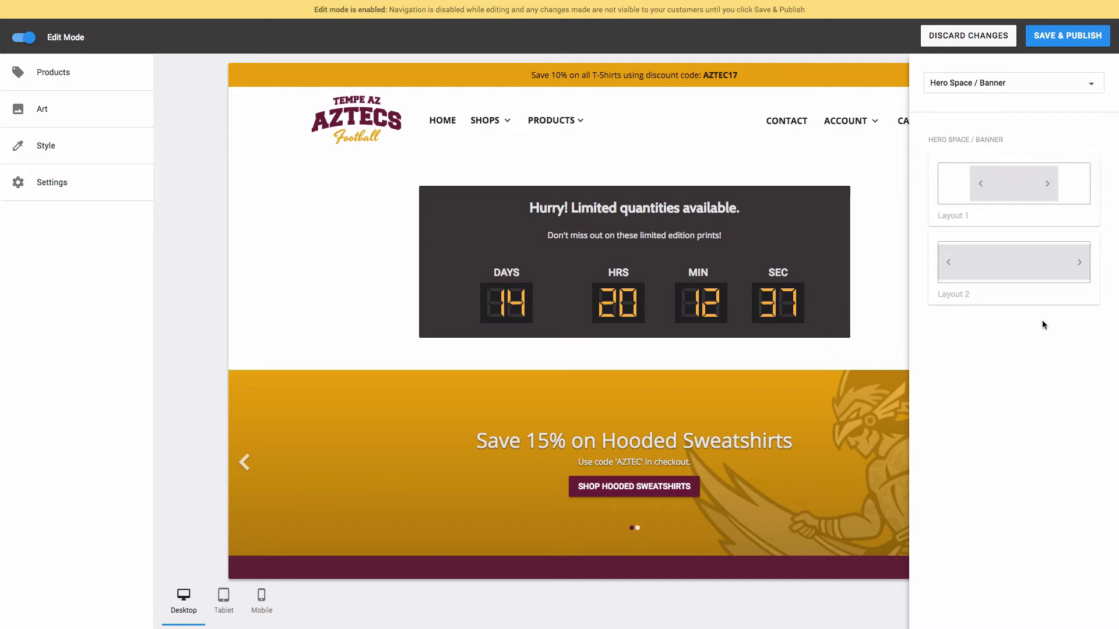
left_click(1069, 183)
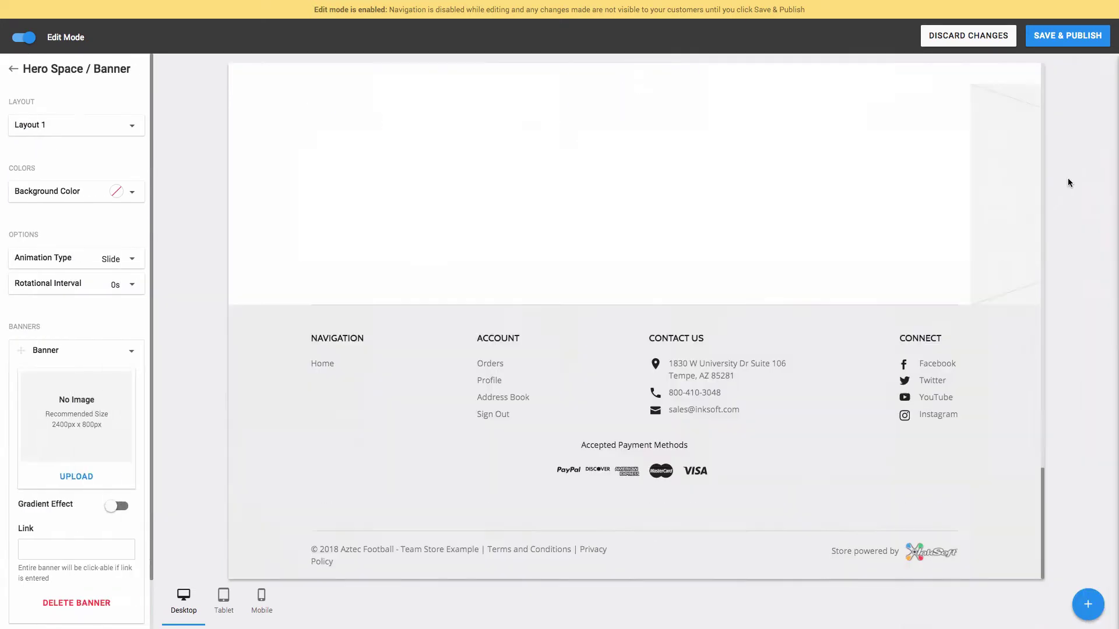
mouse_move(988, 185)
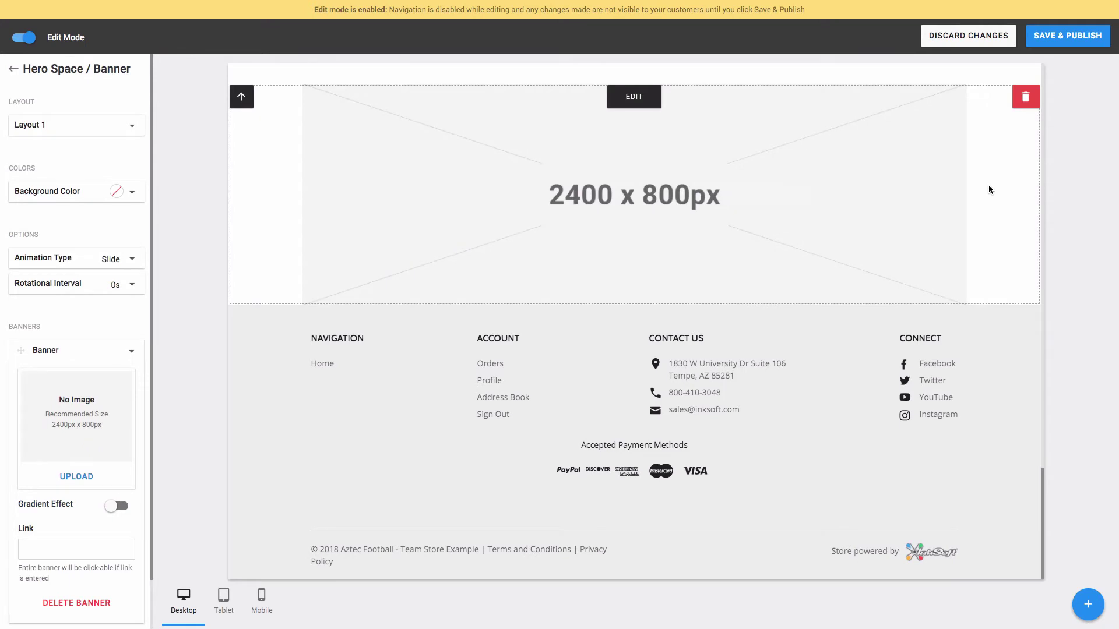
Step: Try Layout 2 on the new banner, and return it to Layout 1
scroll(988, 186, "up", 1)
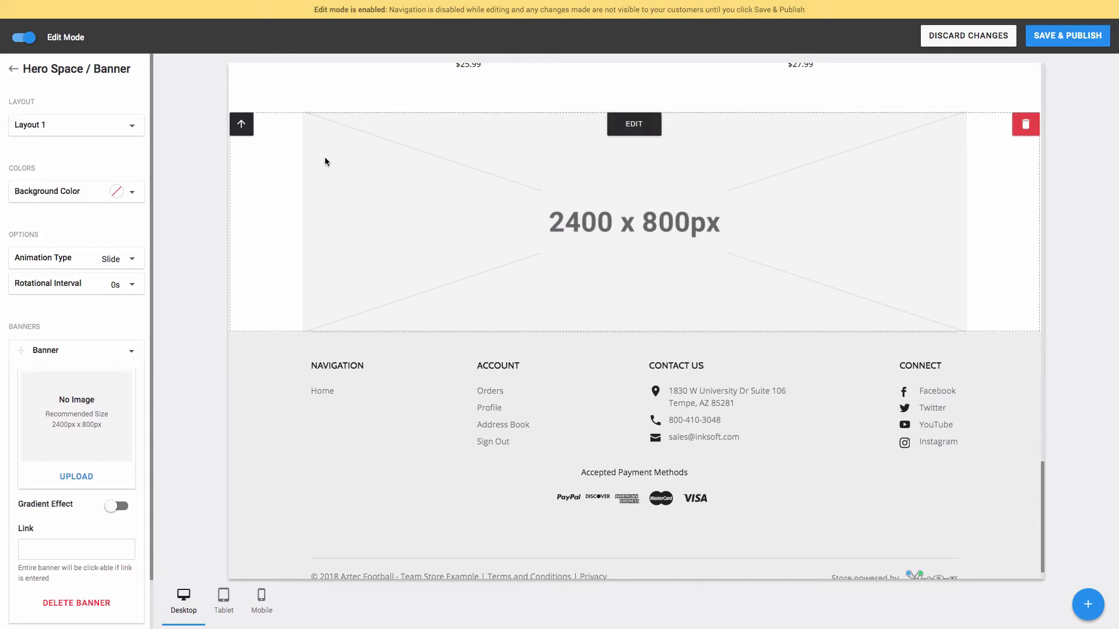
left_click(121, 132)
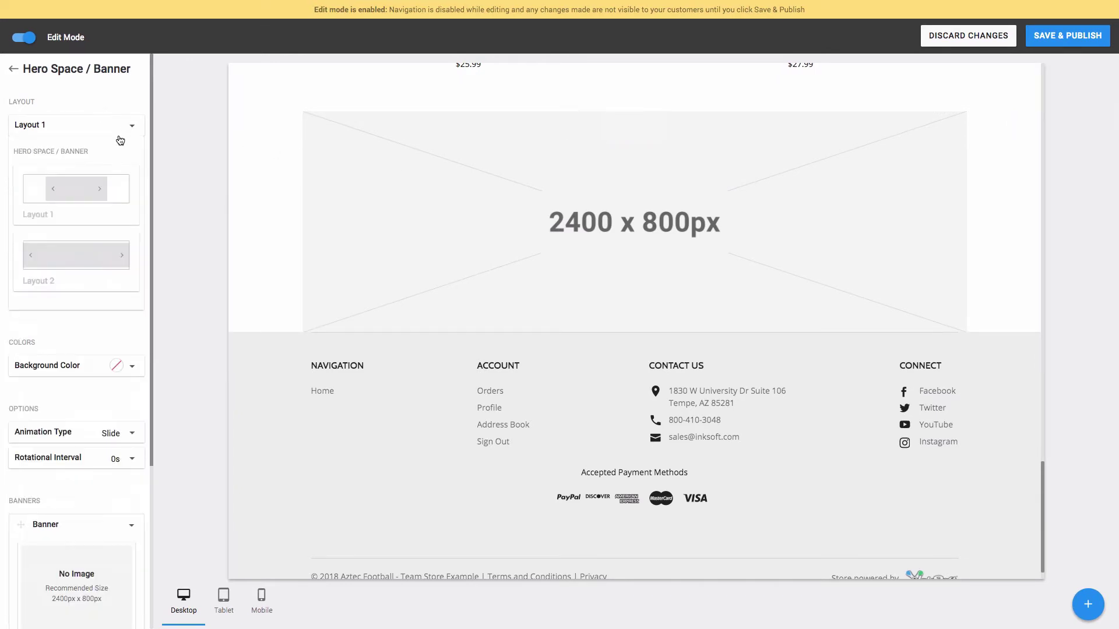
left_click(112, 251)
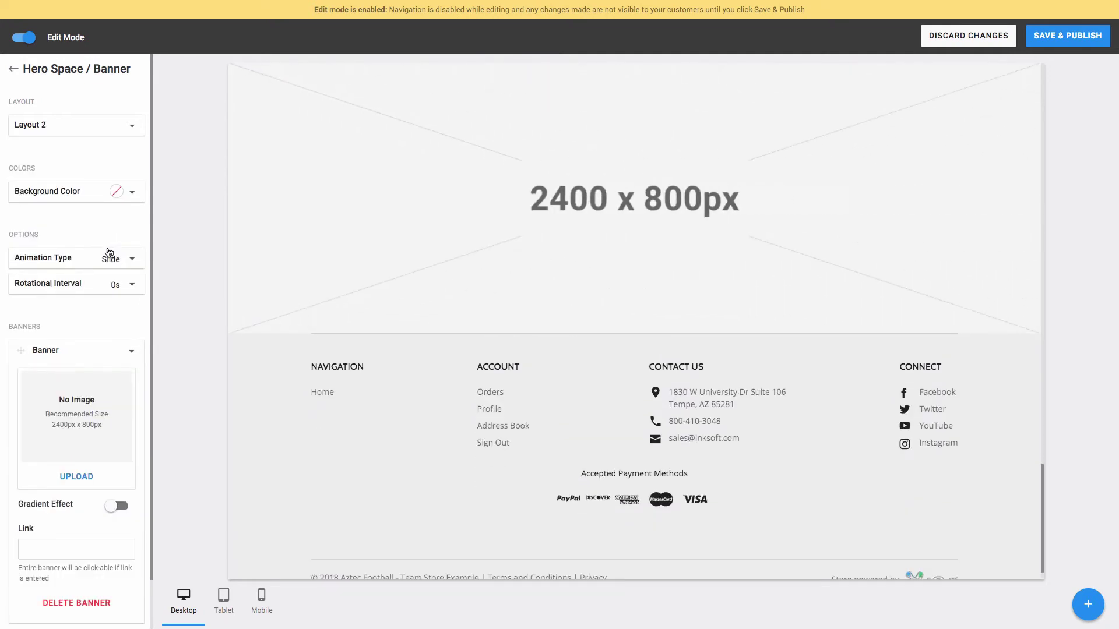
scroll(305, 246, "up", 2)
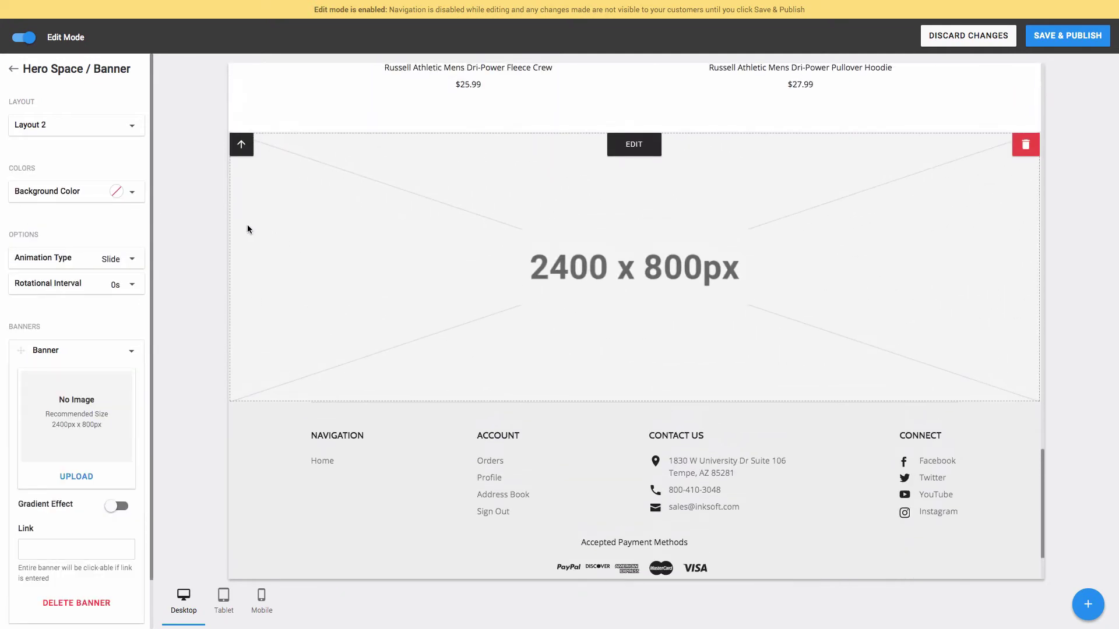
left_click(127, 128)
left_click(90, 184)
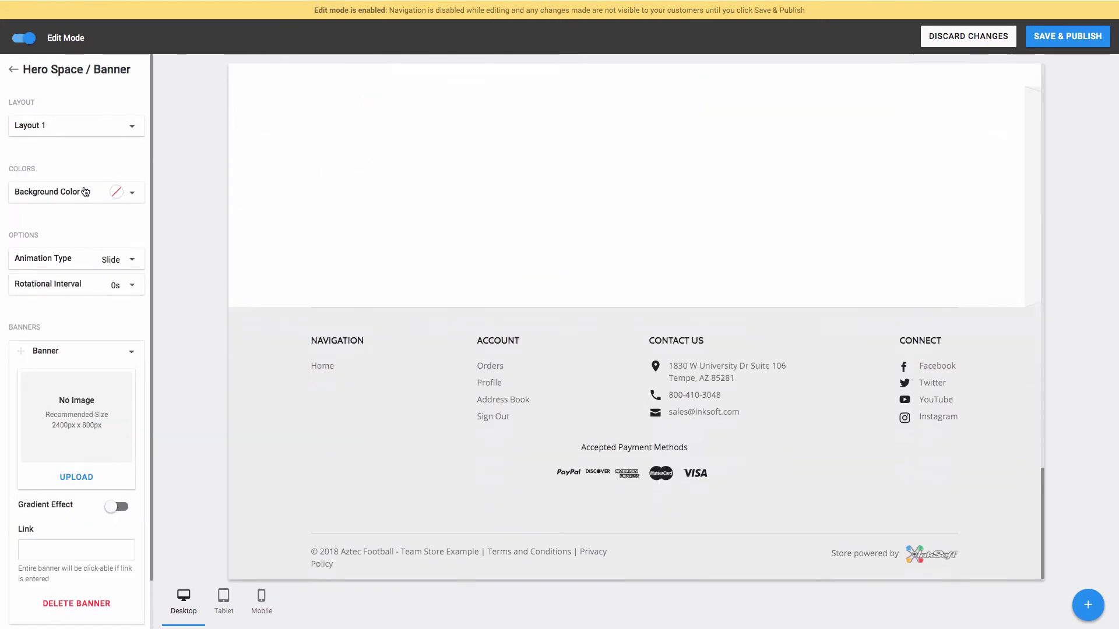
Step: Try the golden orange logo color as the banner's background, and set the background back to no color
left_click(88, 193)
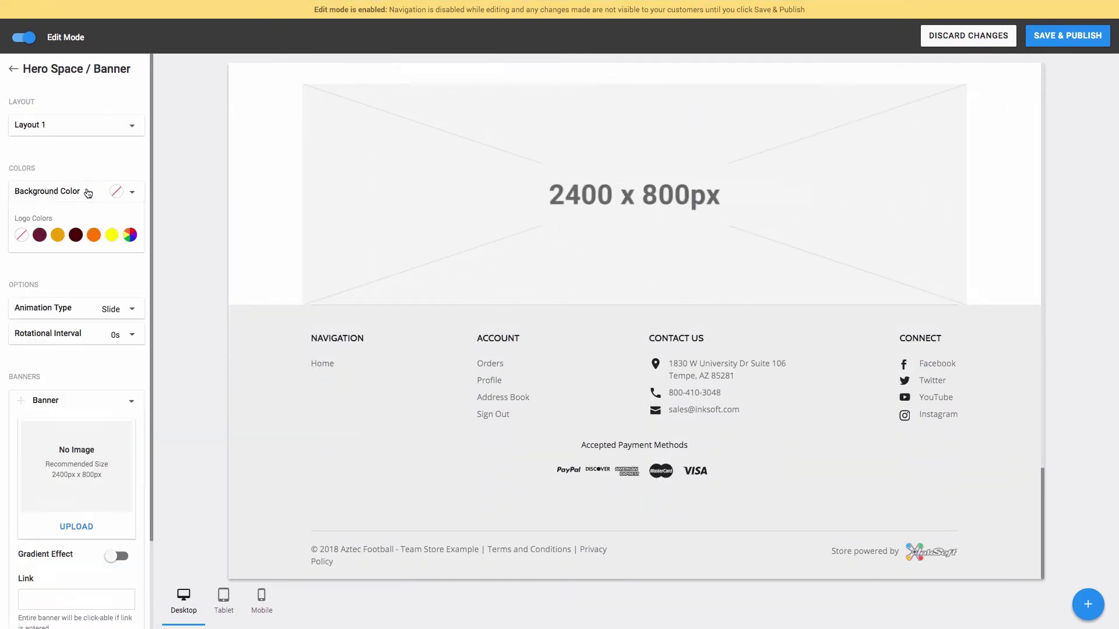
left_click(58, 235)
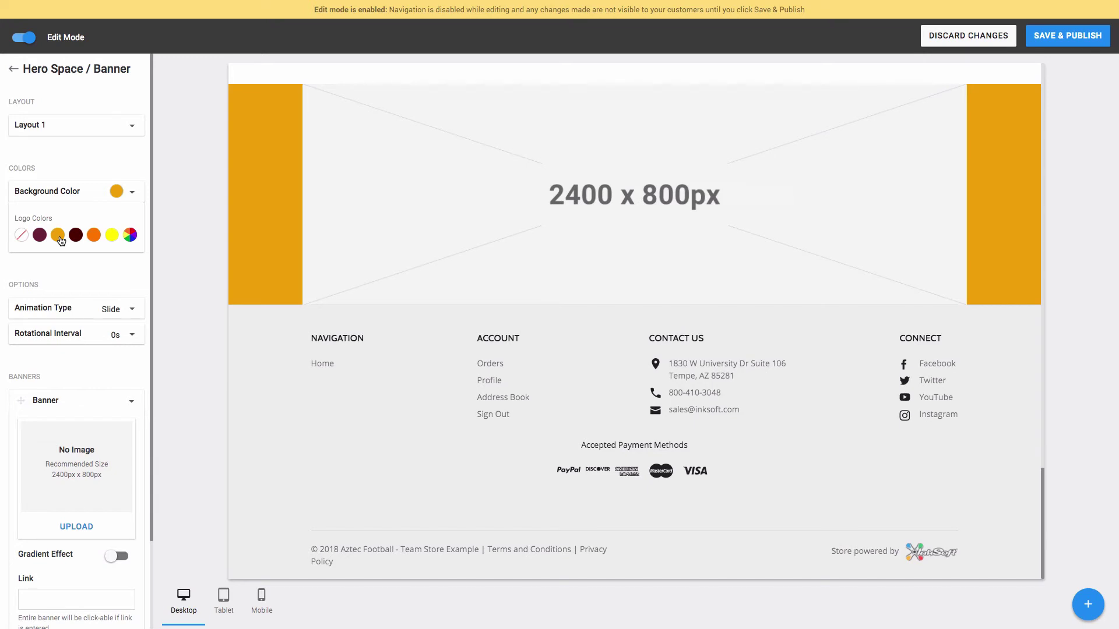
left_click(22, 235)
left_click(73, 167)
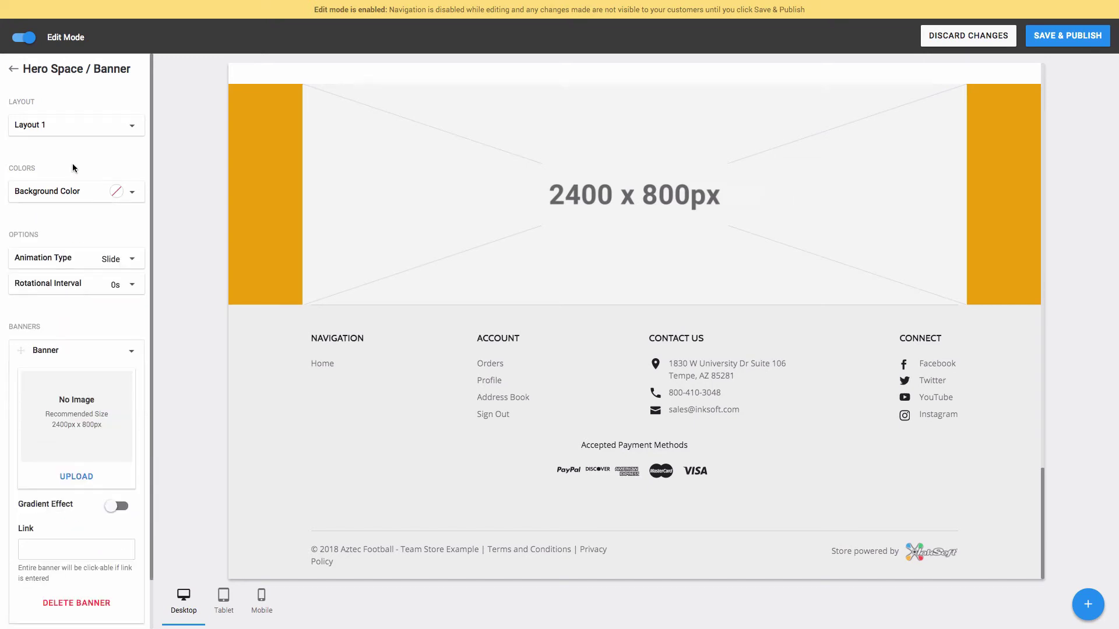
Step: Review the available animation types and rotational intervals for the banner component
left_click(94, 260)
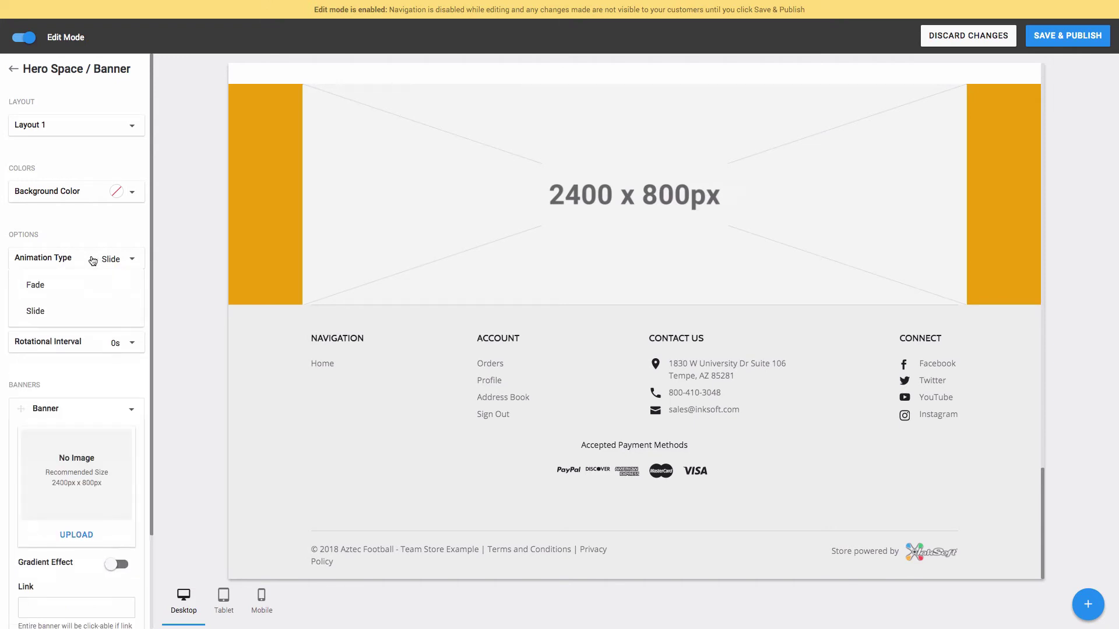
left_click(94, 260)
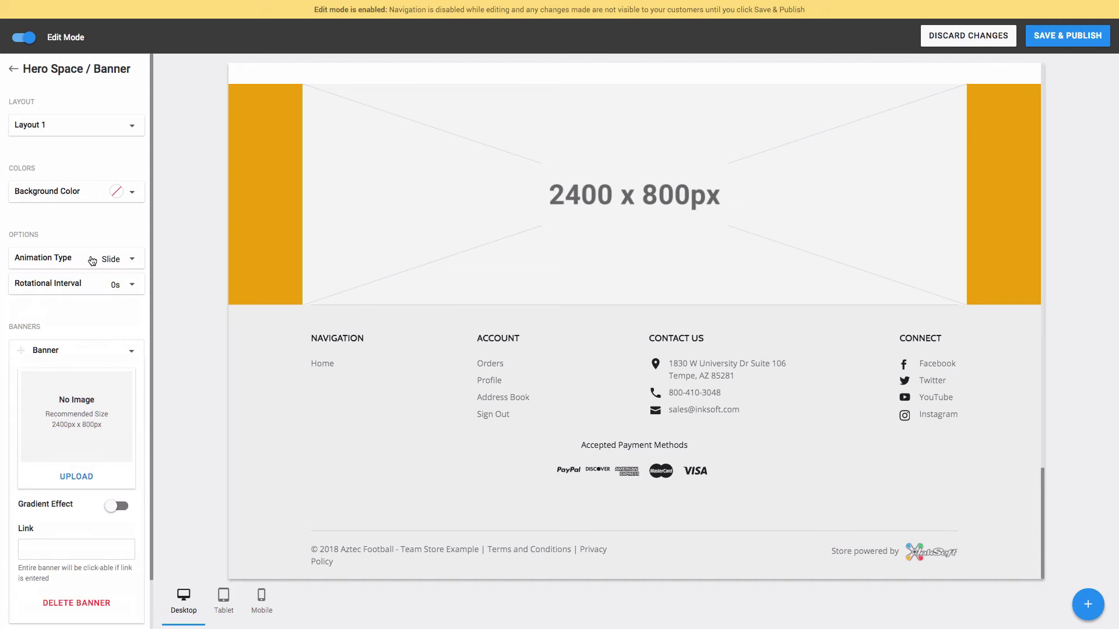
left_click(92, 260)
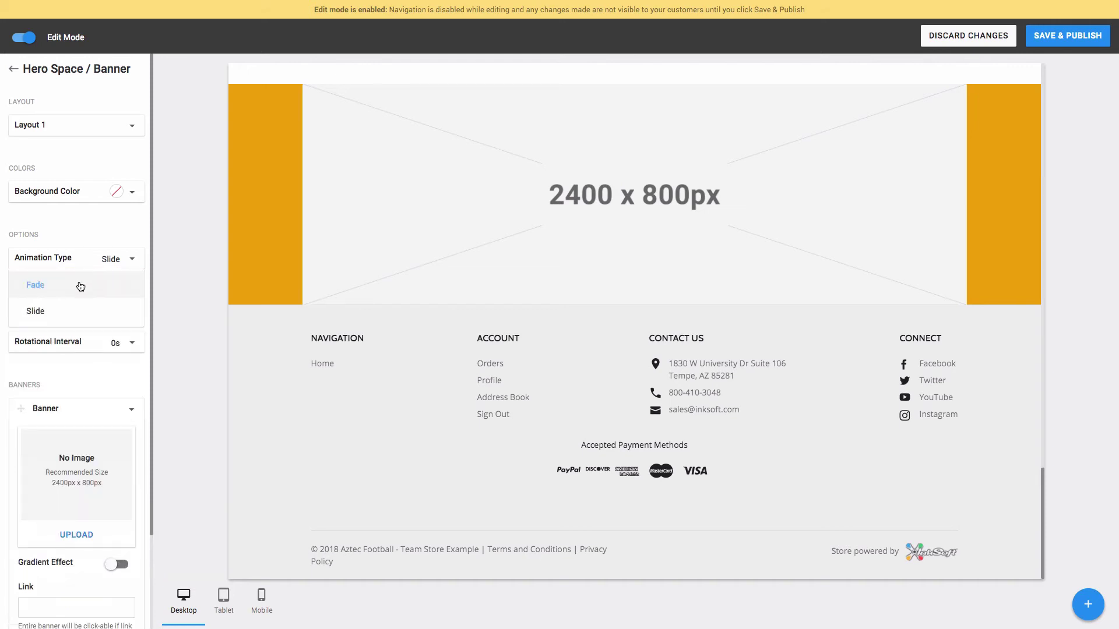
left_click(83, 262)
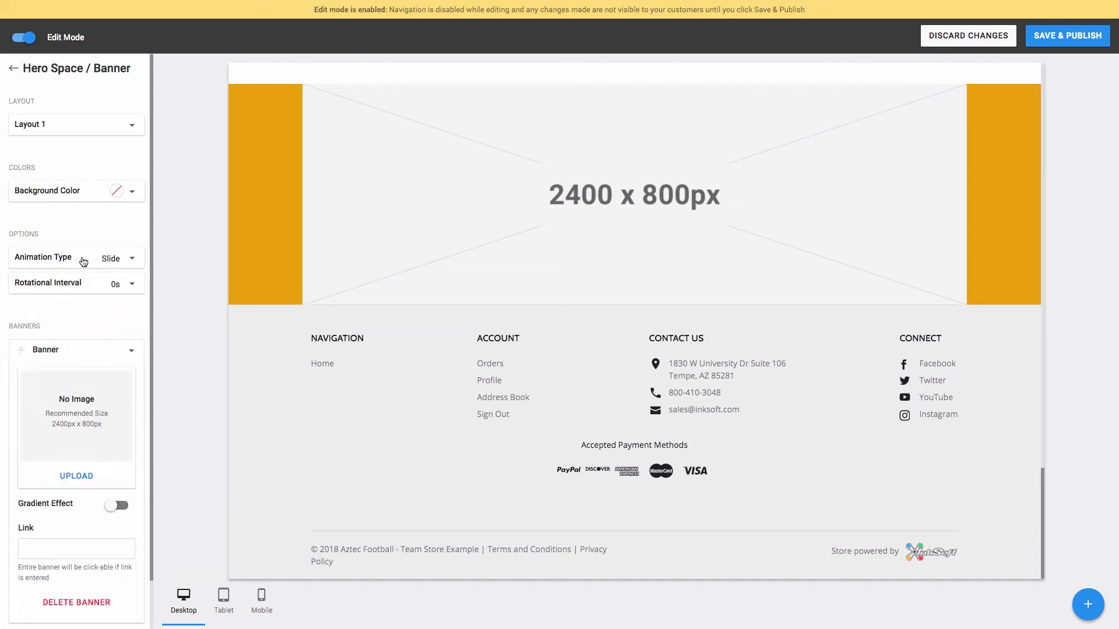
left_click(95, 286)
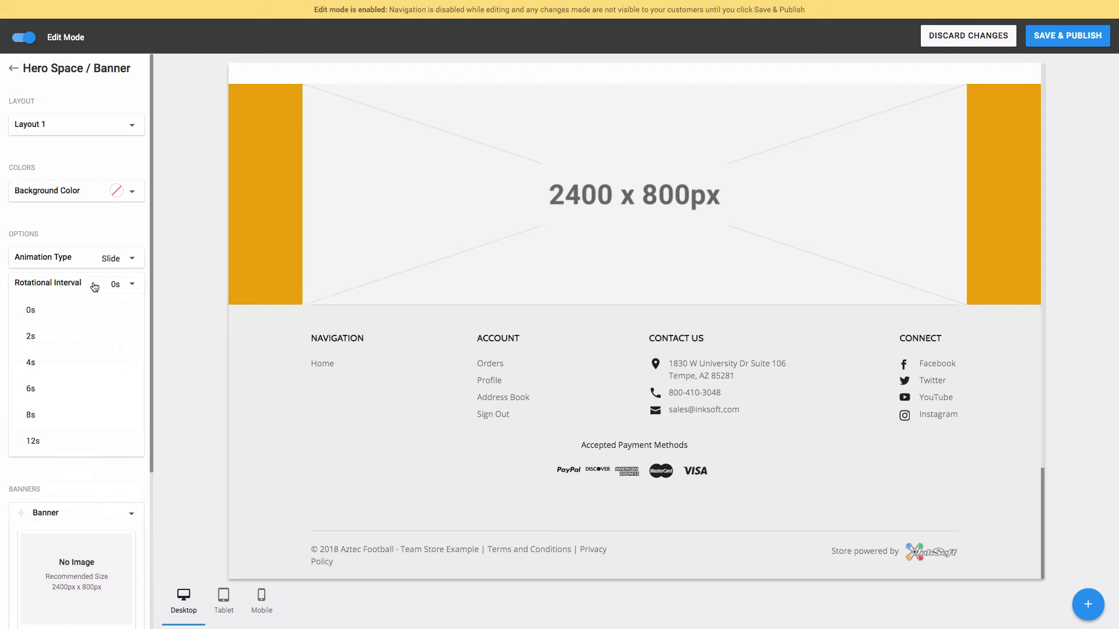
left_click(95, 286)
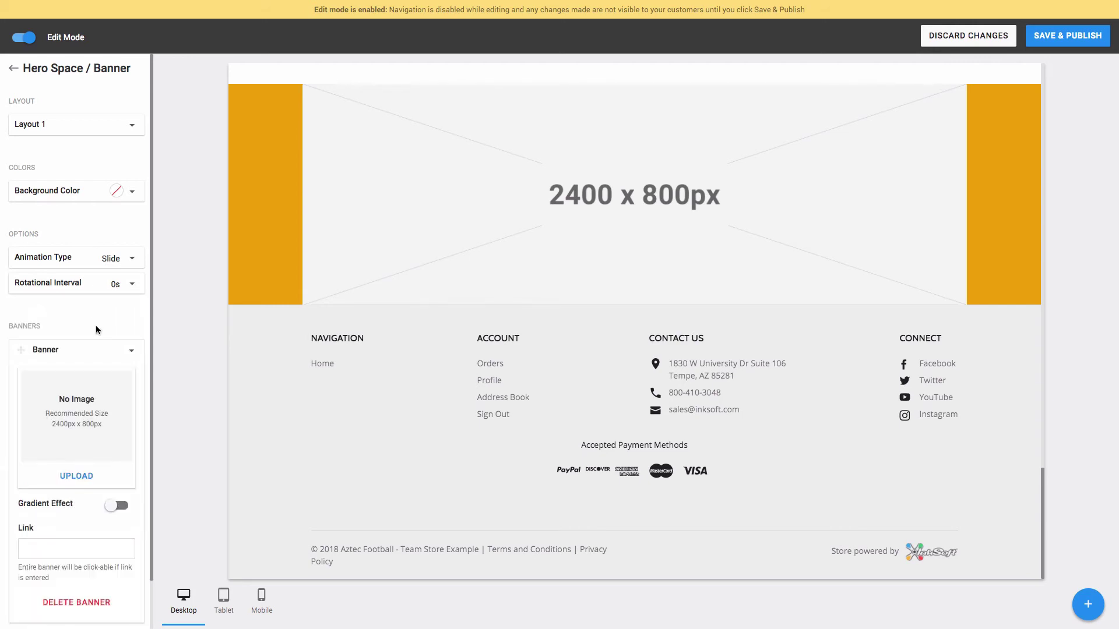
Step: Upload Banner.jpg from the Desktop folder as the banner's image
scroll(92, 324, "down", 2)
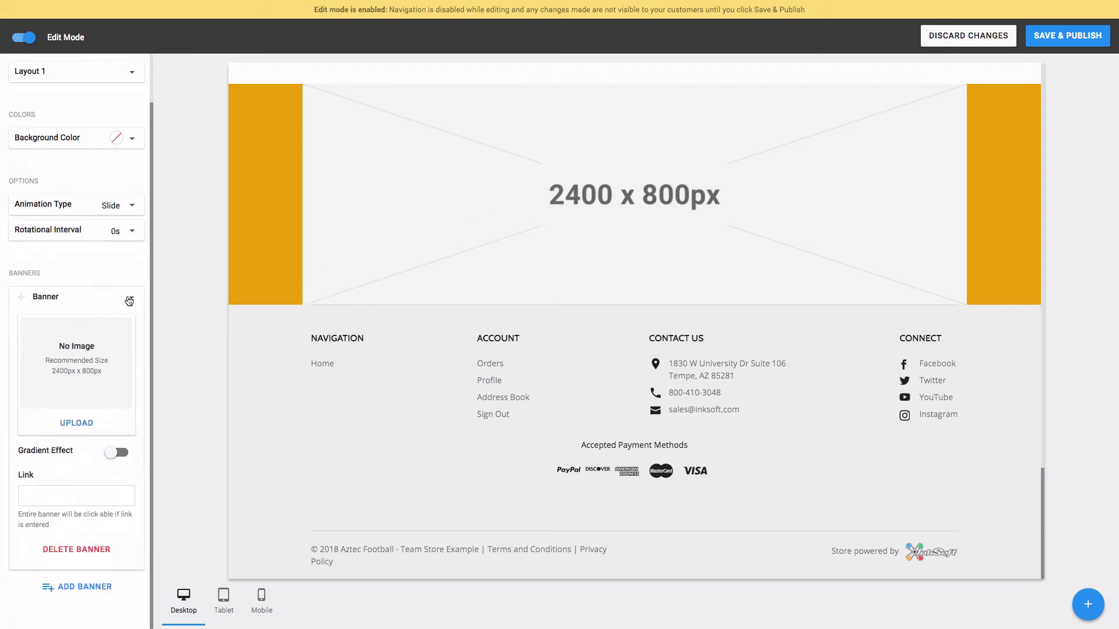
left_click(84, 426)
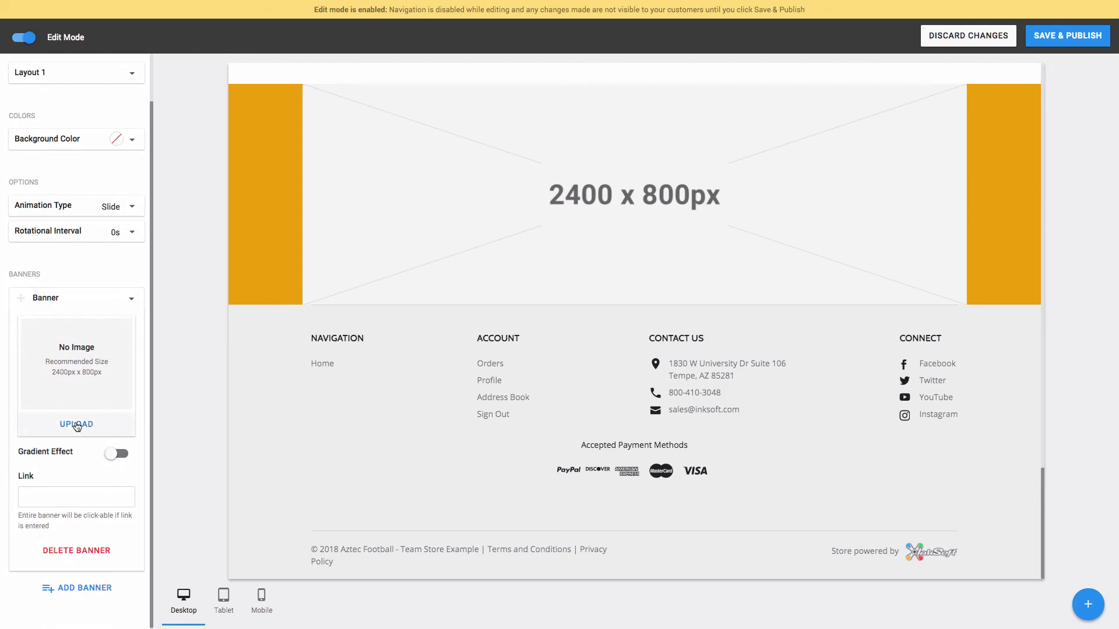
left_click(589, 48)
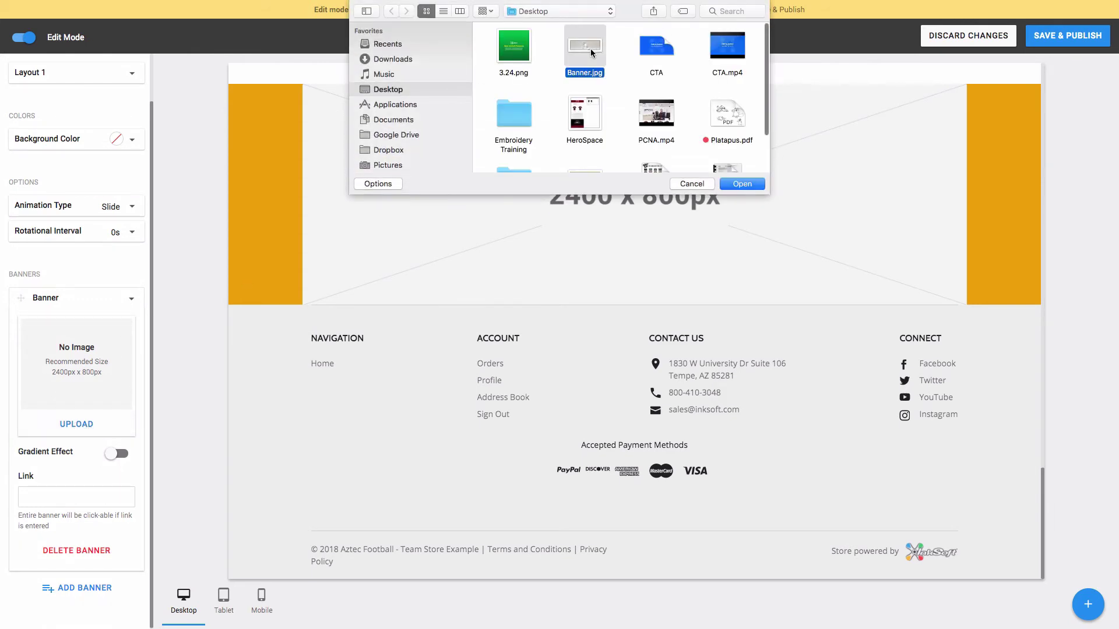
left_click(741, 183)
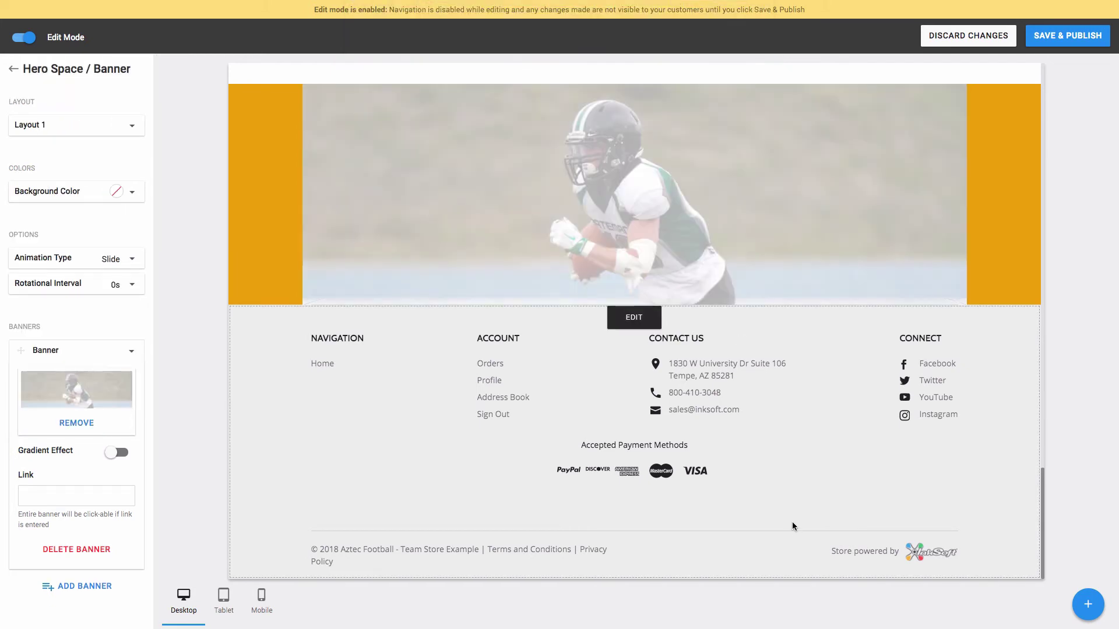
scroll(755, 284, "up", 1)
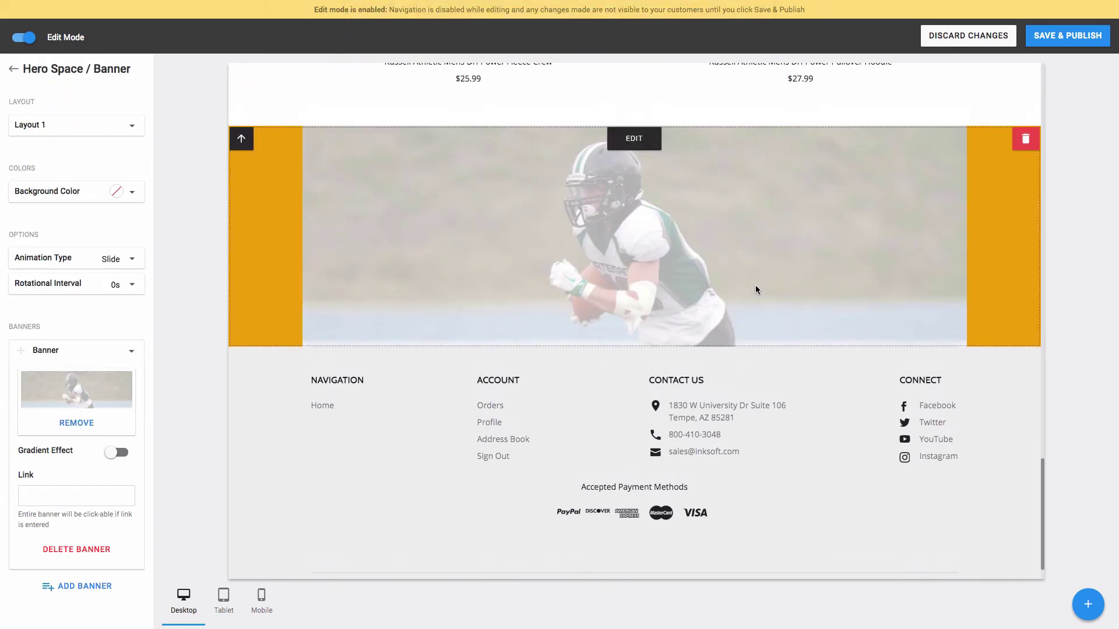
Step: Try the gradient effect on the football player banner, and turn it back off
left_click(123, 456)
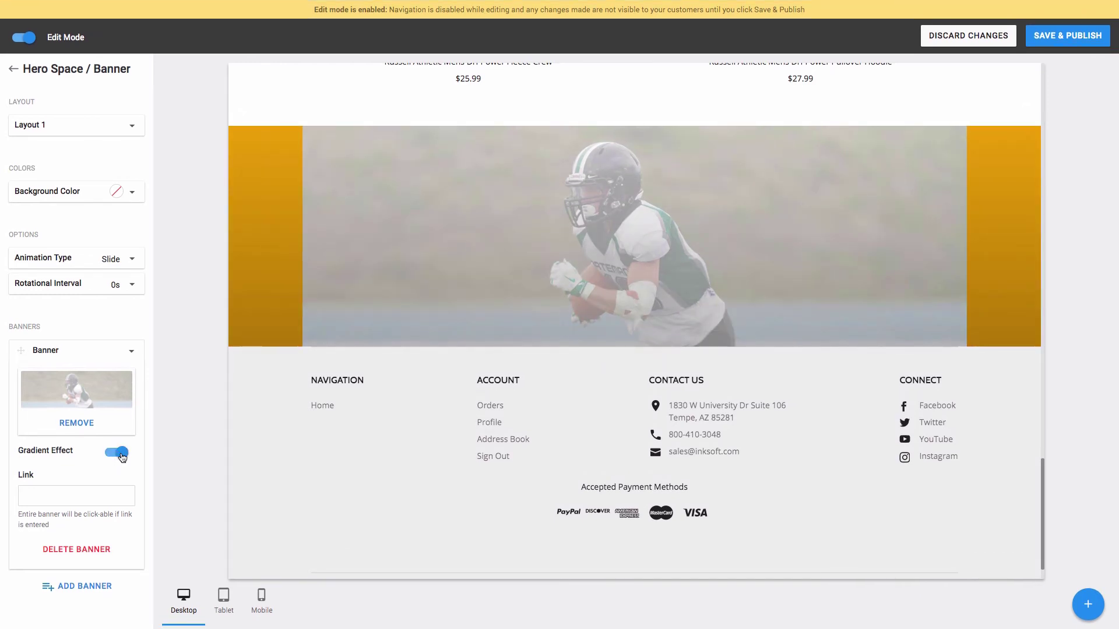
left_click(121, 453)
left_click(121, 453)
left_click(121, 453)
left_click(120, 453)
left_click(116, 452)
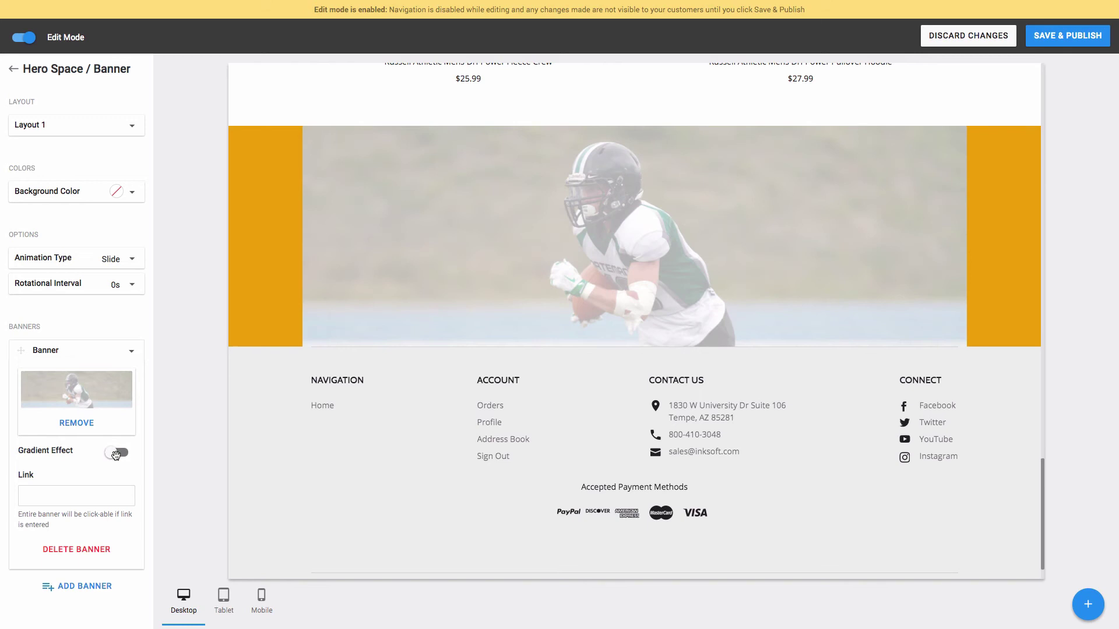
left_click(71, 497)
Step: Add two more empty banners to the component and move the first banner below the second in the order
left_click(102, 588)
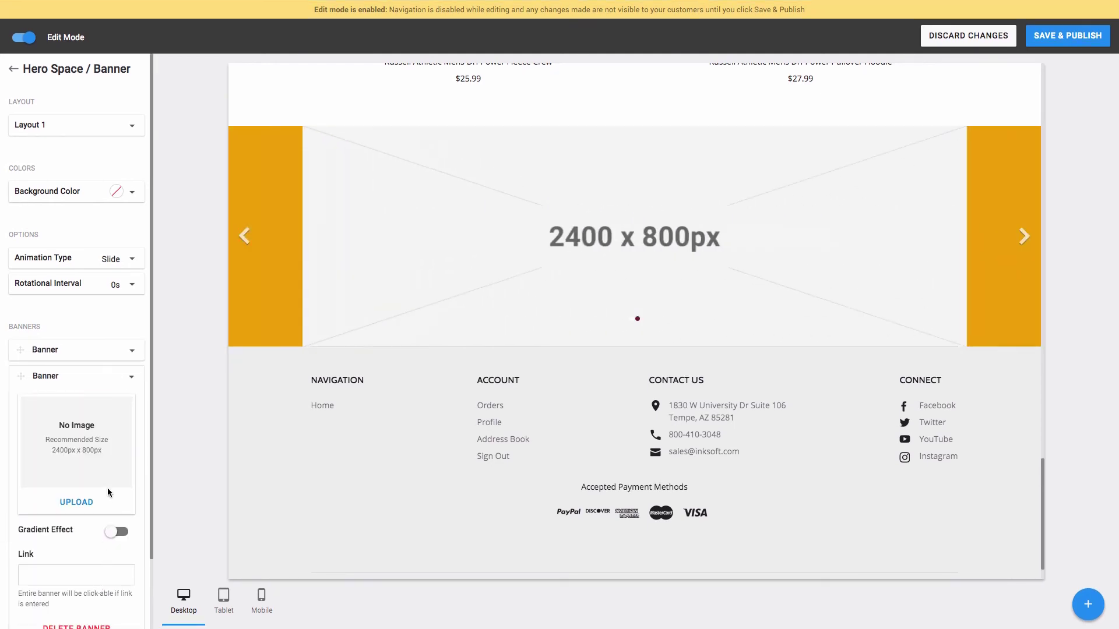
scroll(91, 488, "down", 3)
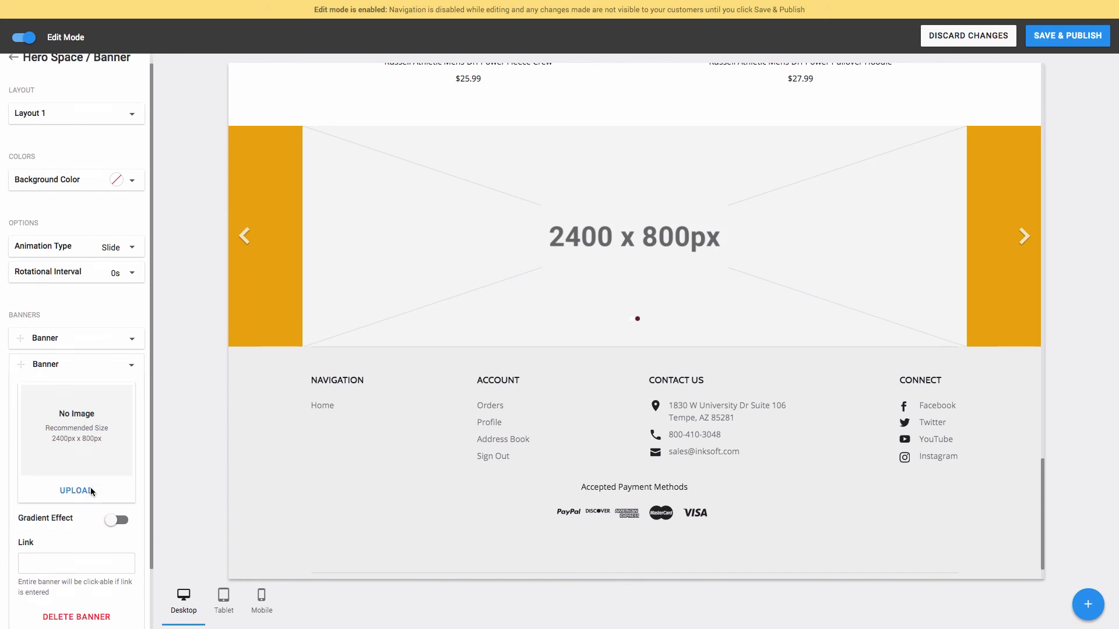
left_click(91, 588)
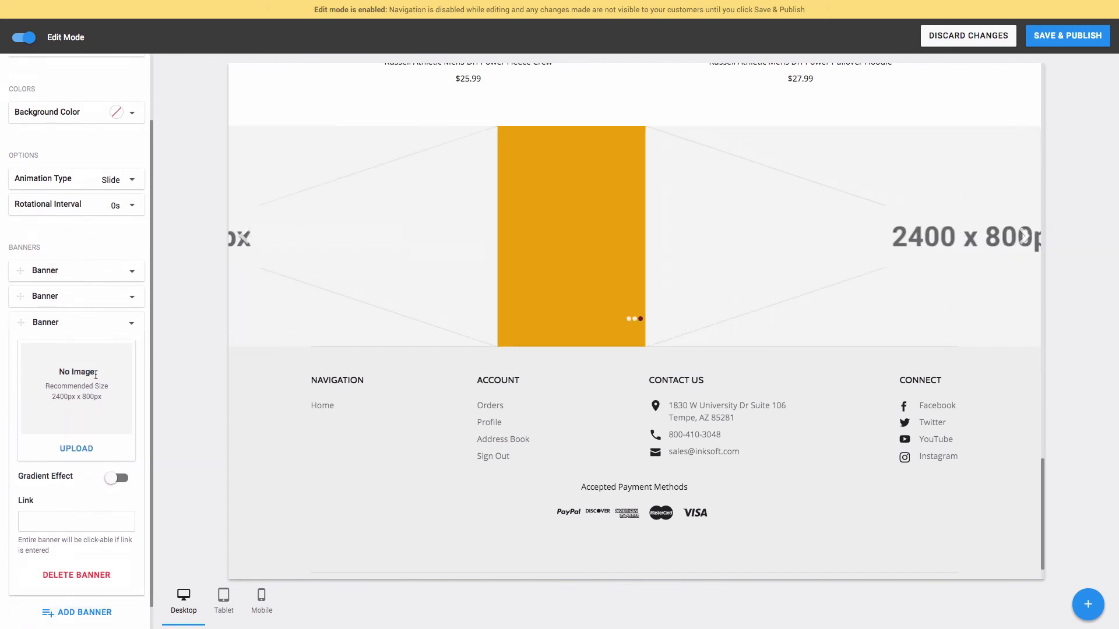
left_click_drag(21, 271, 18, 310)
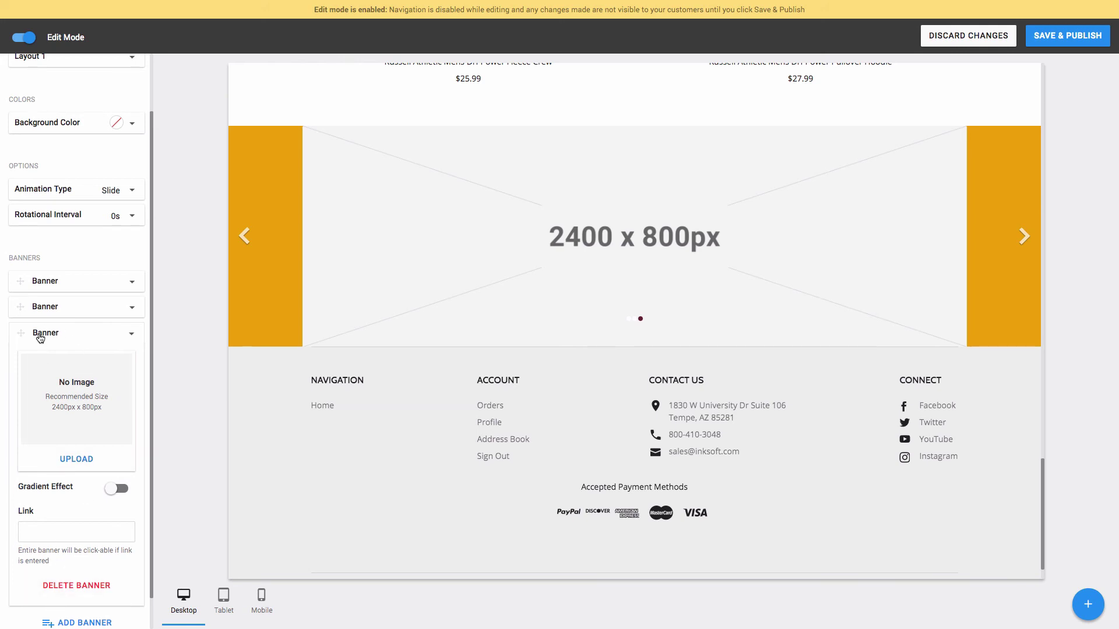
scroll(60, 313, "down", 1)
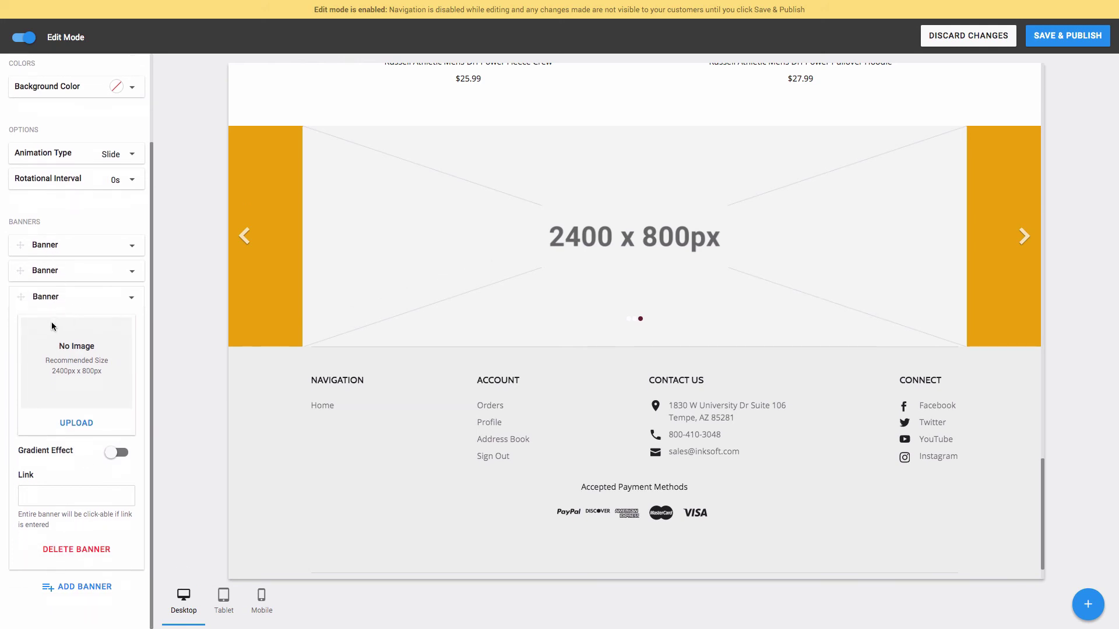
mouse_move(254, 198)
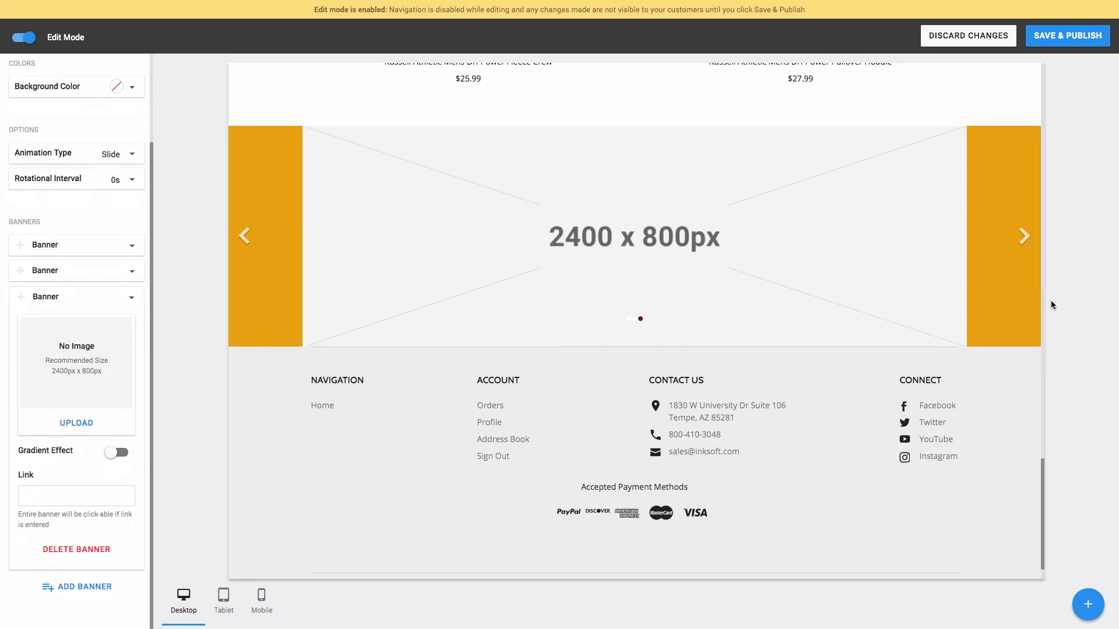